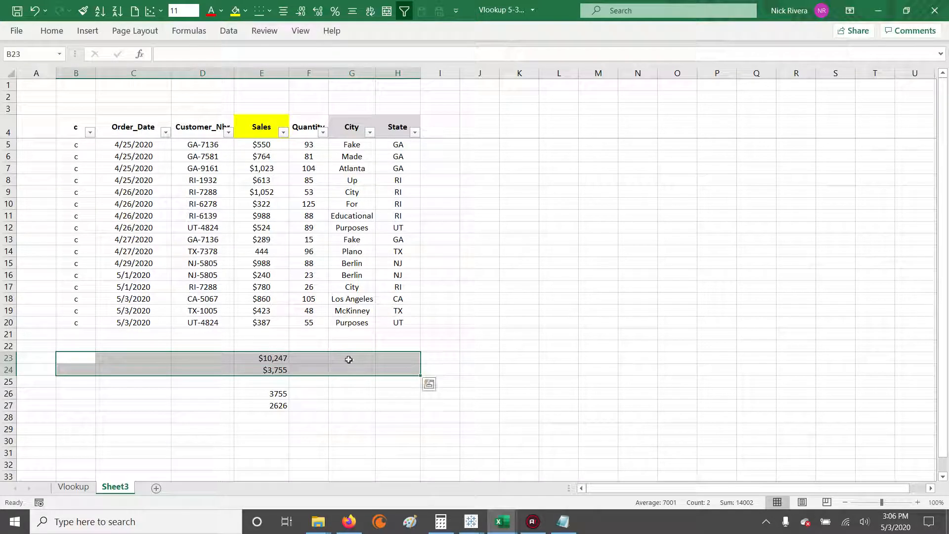
Step: Examine the Sales, State and Quantity data in rows 5 to 20 by highlighting E5:E20, H5:H20 and F5:F20
left_click_drag(263, 145, 260, 323)
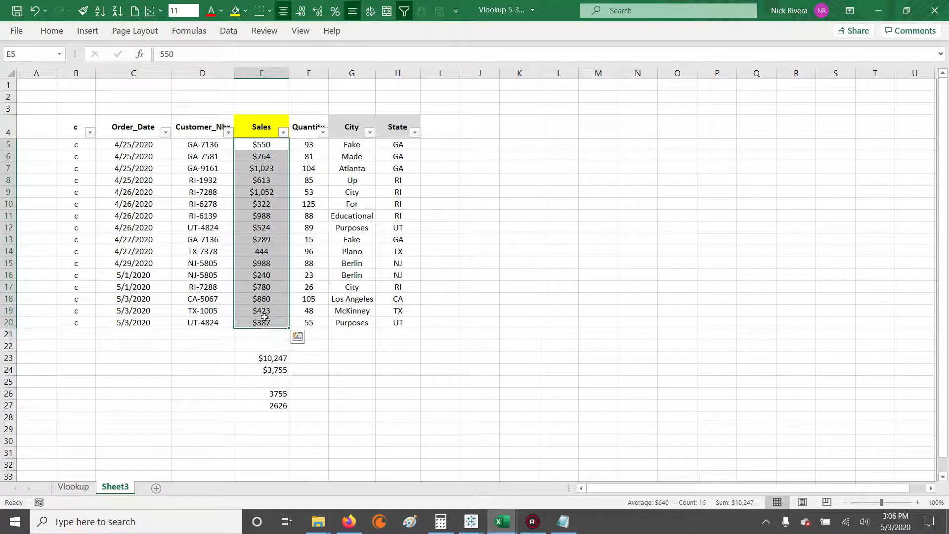
left_click(401, 147, "ctrl")
left_click_drag(402, 148, 403, 322)
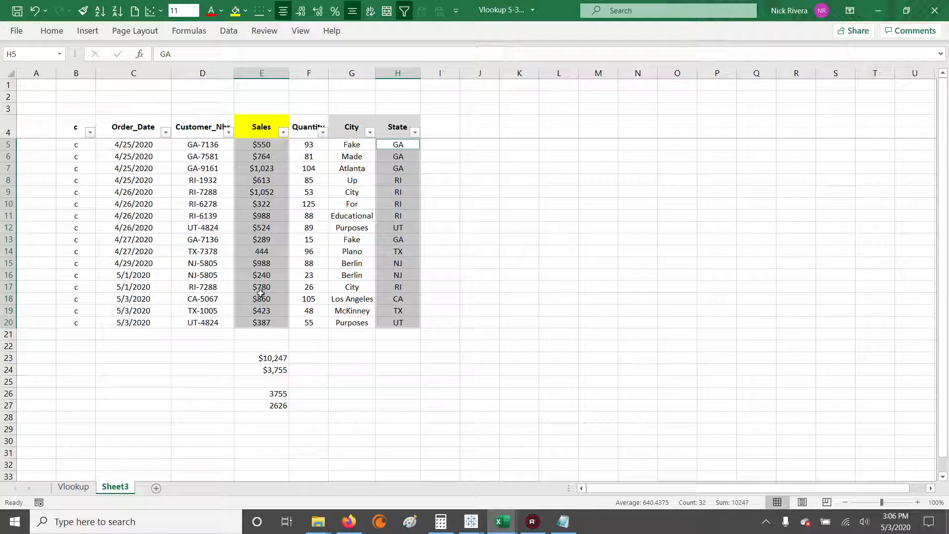
left_click_drag(271, 144, 270, 324)
left_click(403, 143, "ctrl")
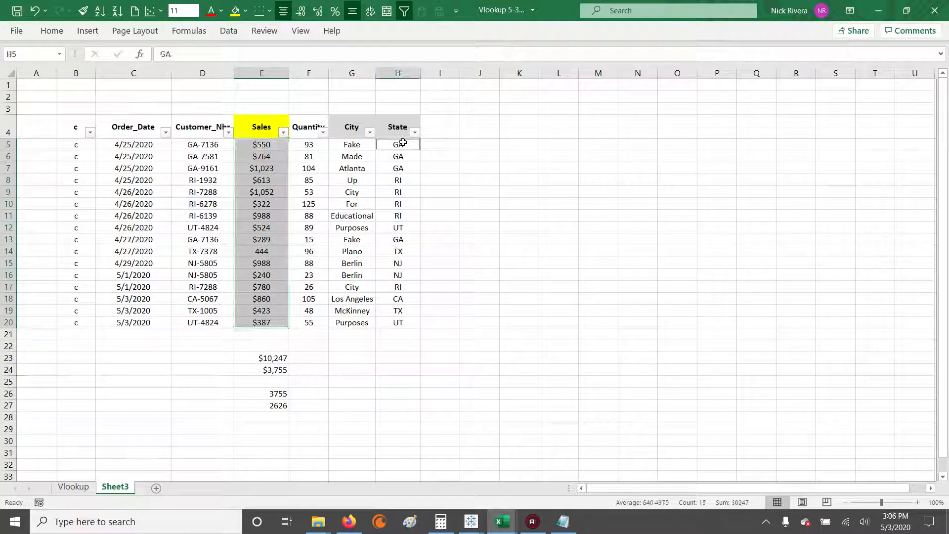
left_click_drag(403, 143, 399, 323)
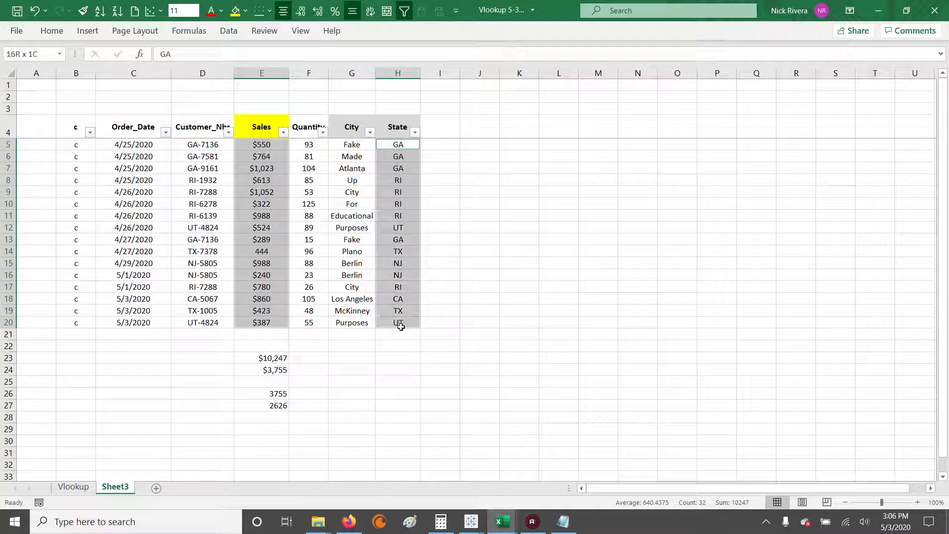
left_click_drag(311, 144, 309, 319)
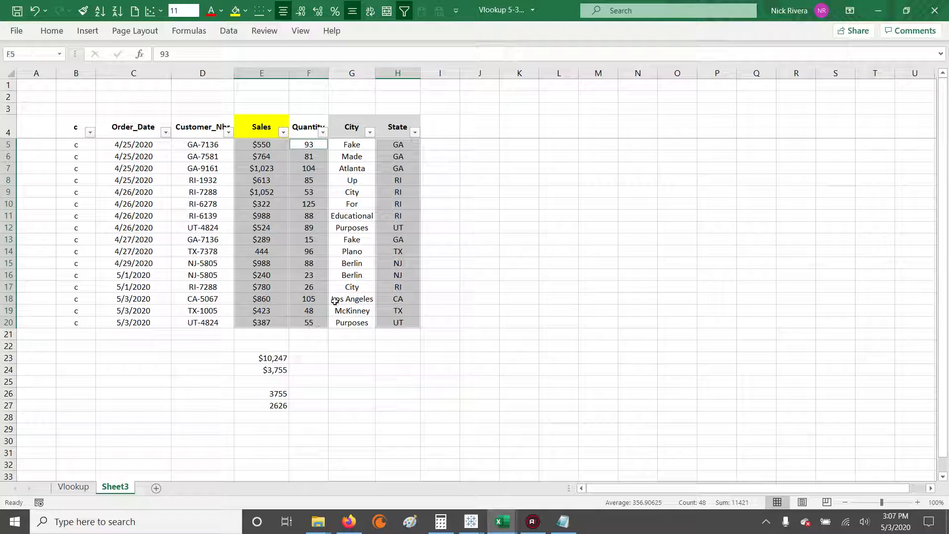
left_click(270, 416)
left_click(271, 426)
Step: Group rows 23 and 24 and collapse the group to hide them
left_click_drag(9, 358, 10, 368)
key("alt")
key("a")
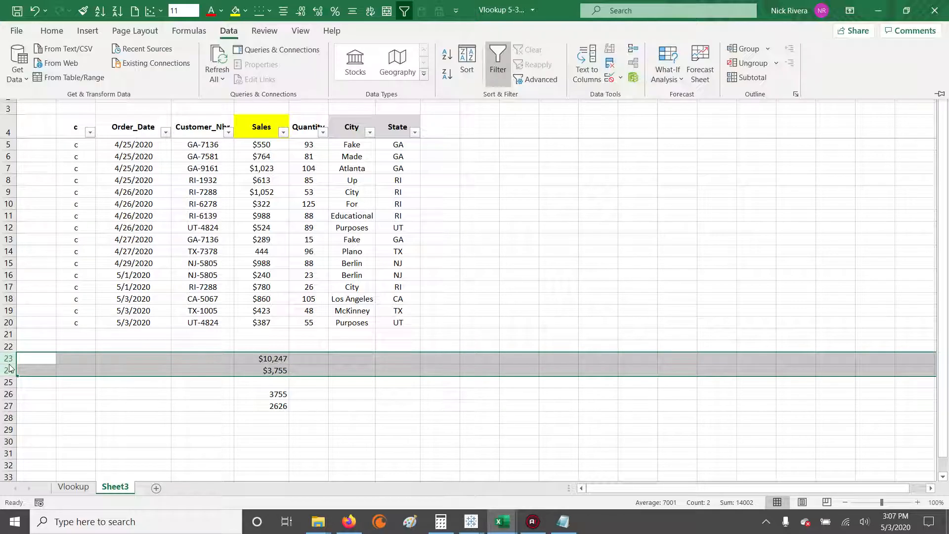
key("g")
key("g")
left_click(7, 383)
left_click(311, 356)
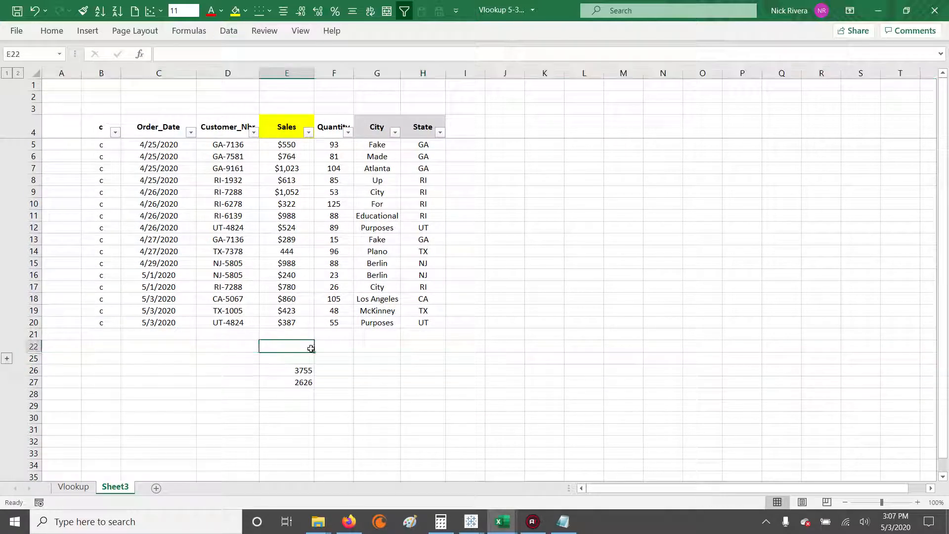
Step: Filter the State column to show only the RI records
left_click(305, 154)
left_click_drag(422, 180, 420, 215)
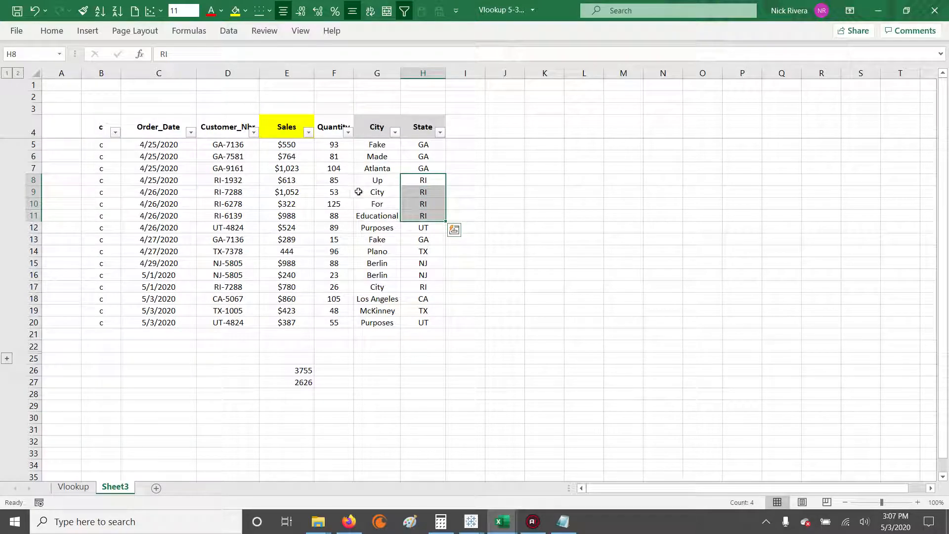
left_click_drag(334, 179, 333, 206)
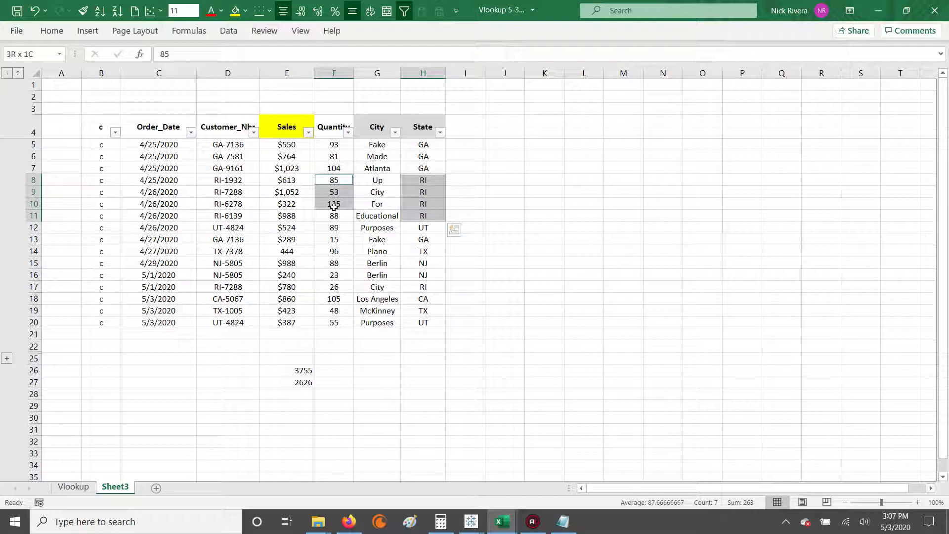
left_click(334, 193)
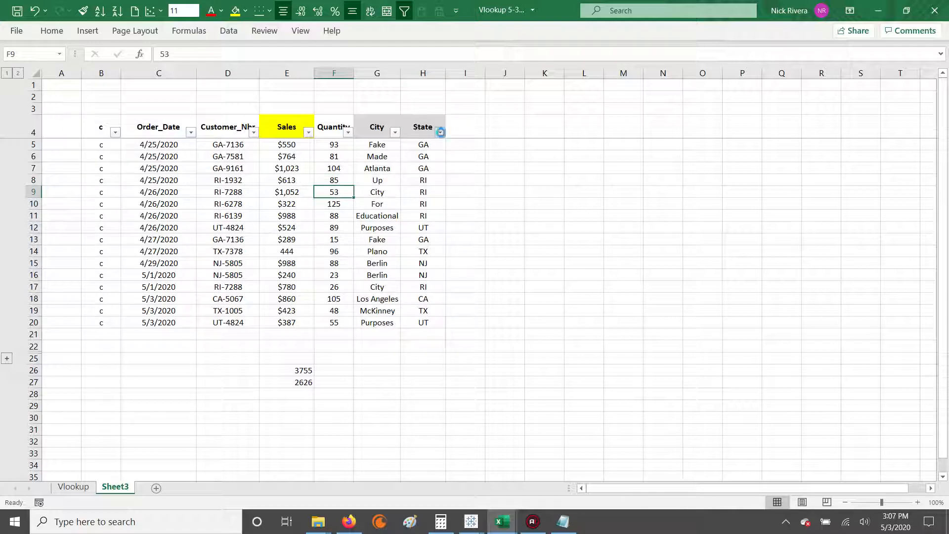
left_click(440, 132)
left_click(326, 262)
left_click(319, 305)
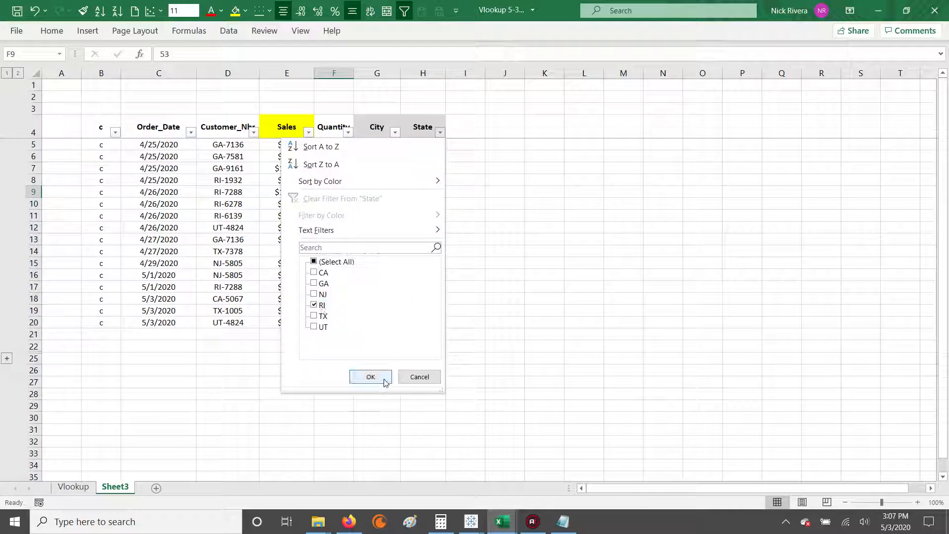
left_click(387, 382)
left_click(370, 215)
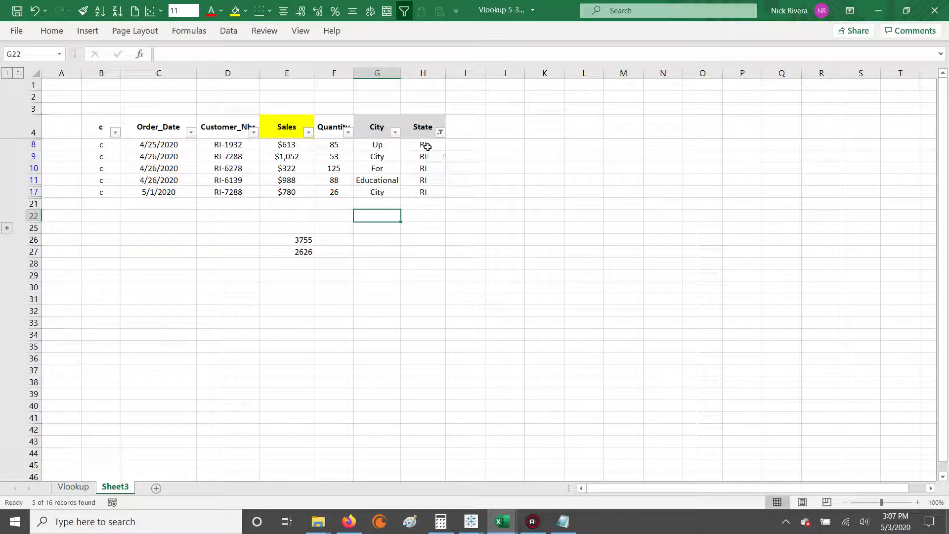
Step: Fill the RI quantities over 80 in F8, F10 and F11 with a light red colour
left_click_drag(428, 146, 429, 193)
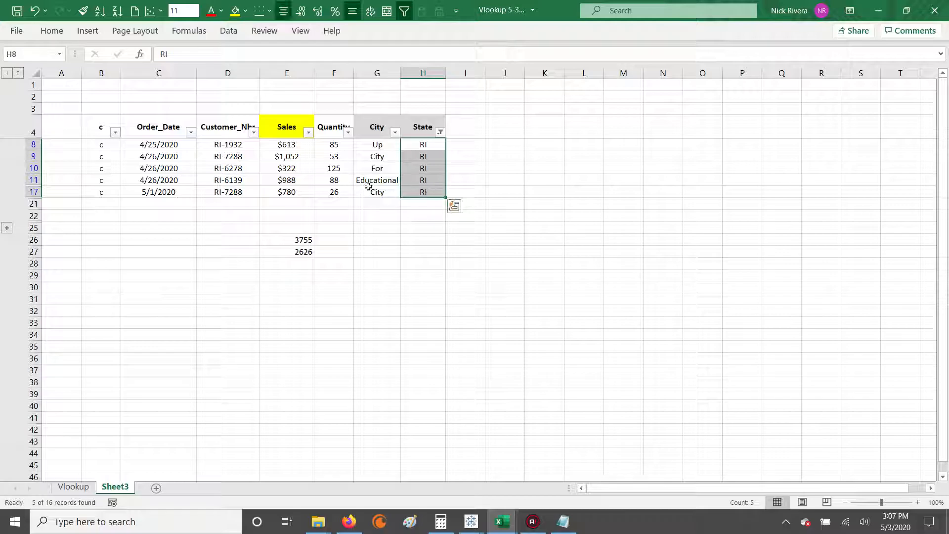
key("ctrl+q")
left_click_drag(336, 151, 334, 179)
left_click(333, 179)
left_click(334, 144, "ctrl")
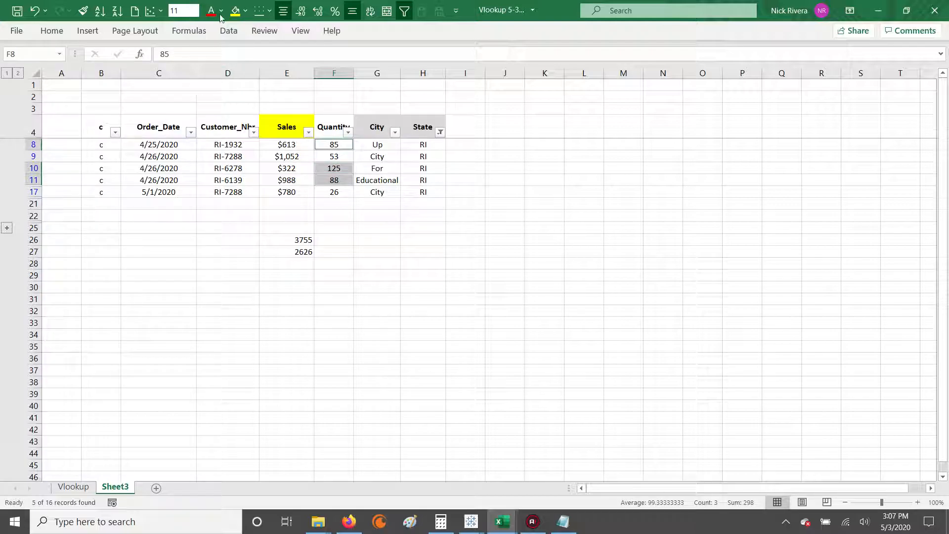
left_click(245, 10)
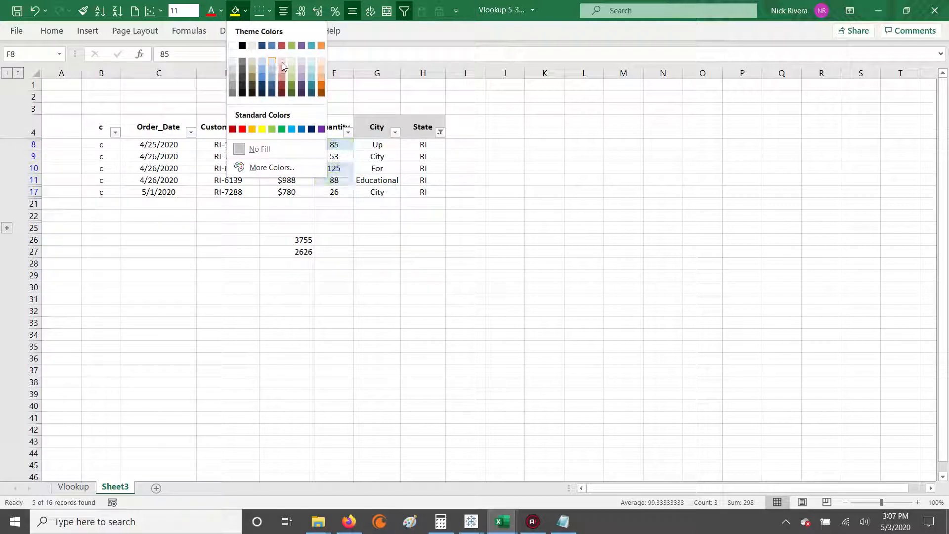
left_click(284, 66)
left_click(426, 238)
left_click_drag(333, 142, 330, 136)
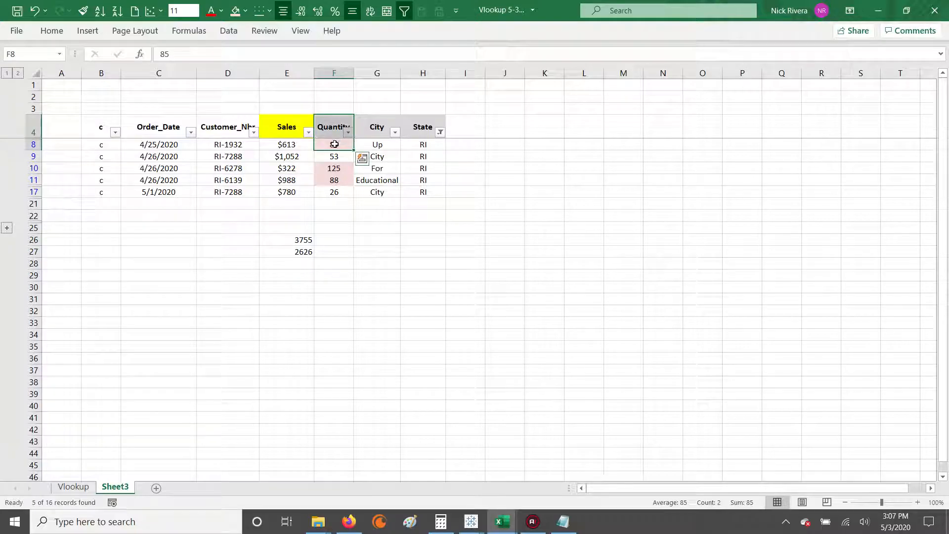
left_click(296, 142)
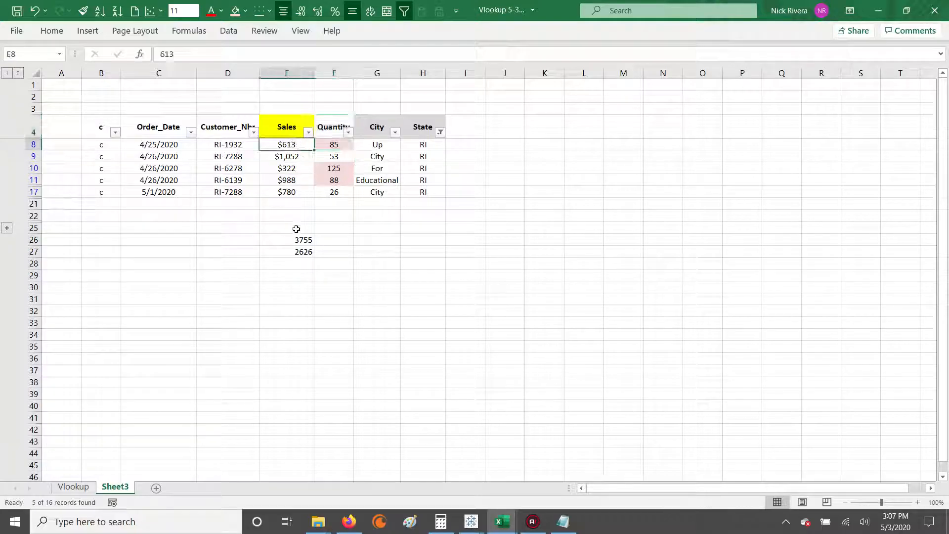
Step: Enter =SUM(E8,E10,E11) in D26 to total the sales of the shaded RI rows
left_click(248, 239)
type("=sum(")
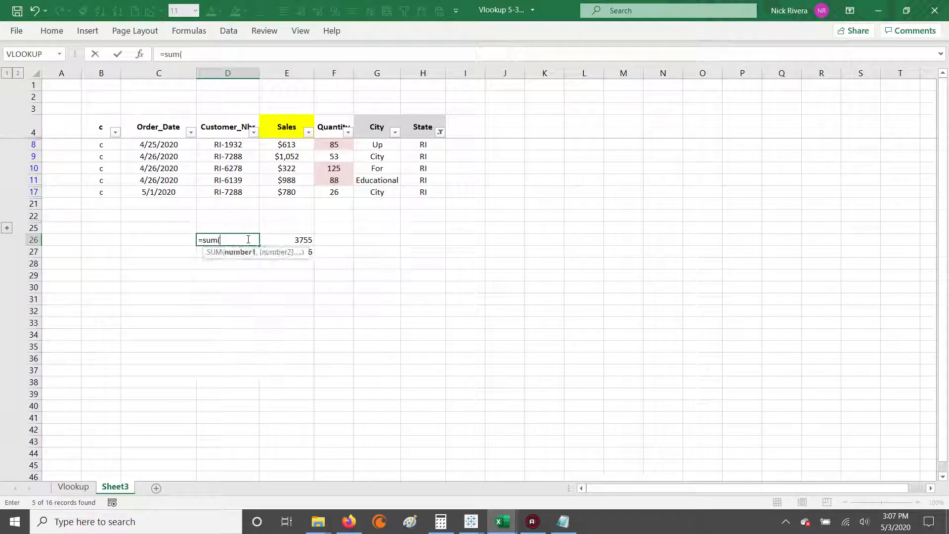
left_click(282, 146)
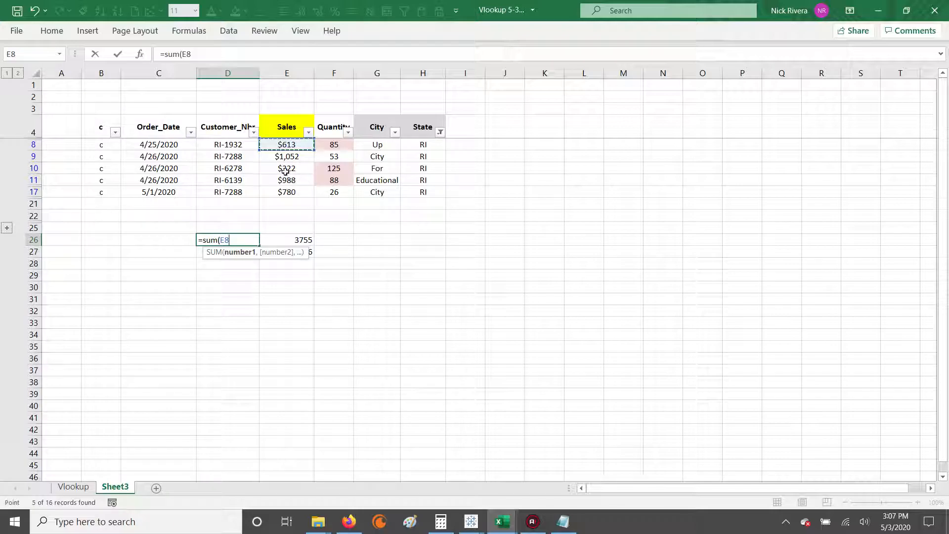
left_click(286, 169, "ctrl")
left_click(287, 192, "ctrl")
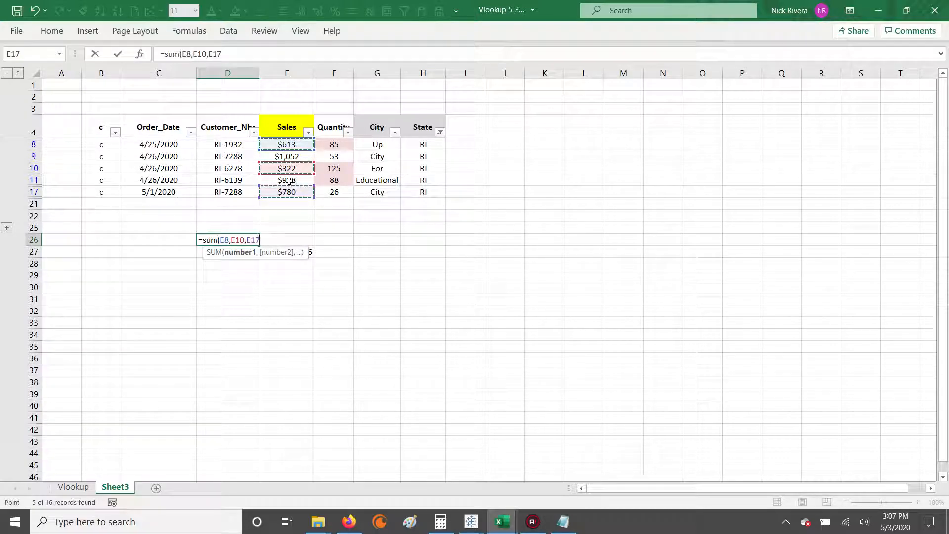
key("BackSpace")
key("BackSpace")
key("BackSpace")
left_click(290, 181)
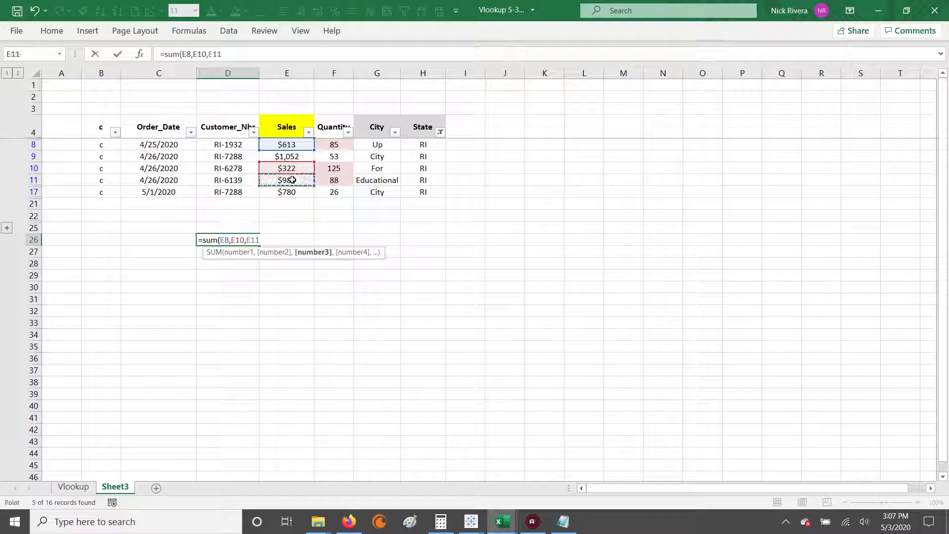
type(")")
key("ctrl+Return")
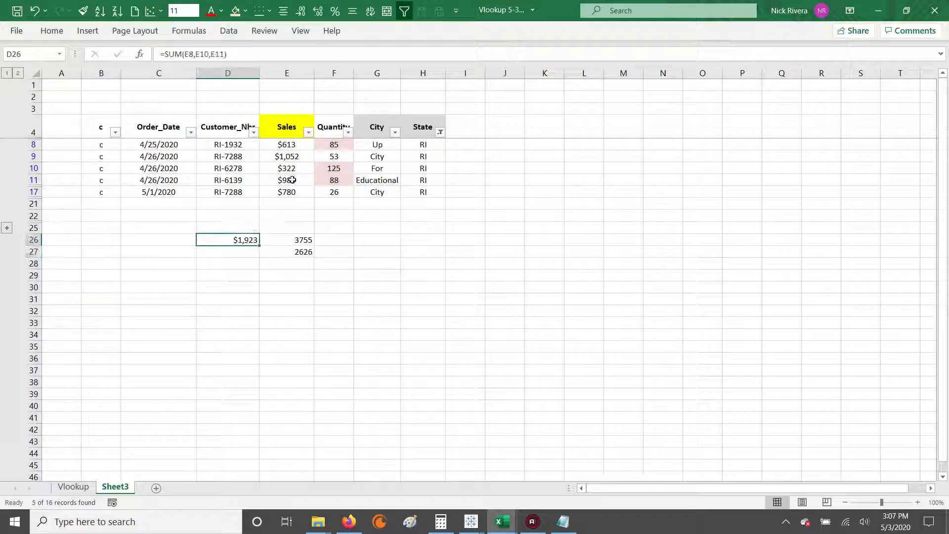
Step: Examine the references in D26's sum formula and compare them with the State and shaded Quantity cells
key("Left")
key("Right")
left_click(257, 56)
key("Escape")
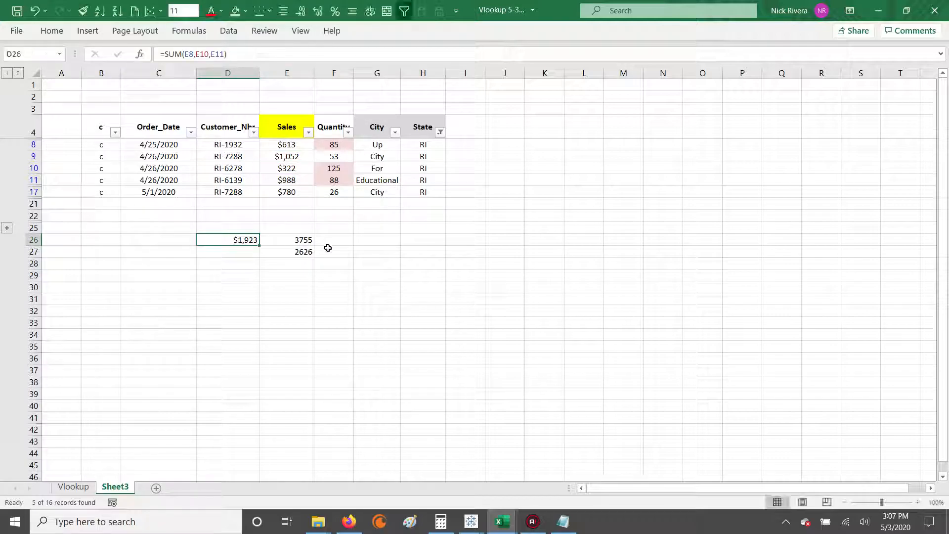
left_click(274, 57)
key("Escape")
left_click_drag(411, 167, 422, 178)
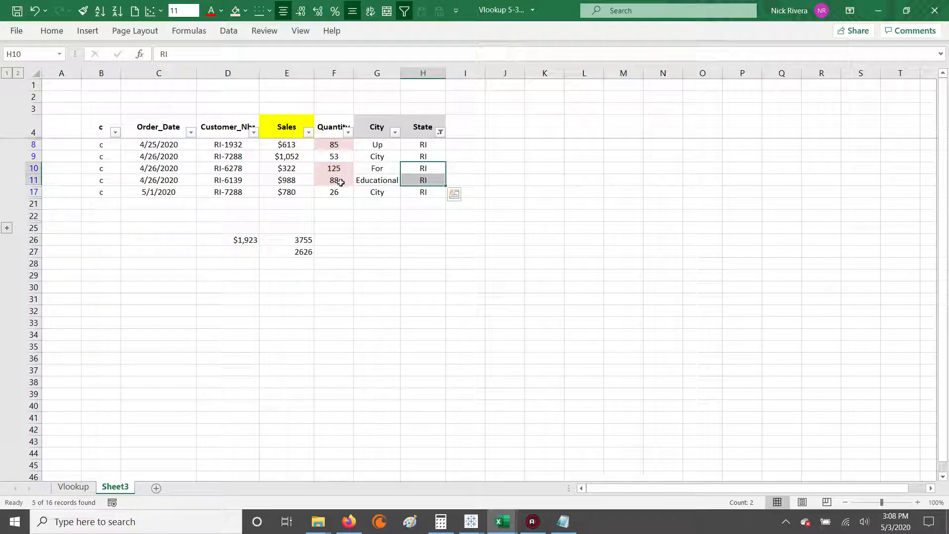
left_click_drag(340, 182, 335, 168)
left_click(334, 145, "ctrl")
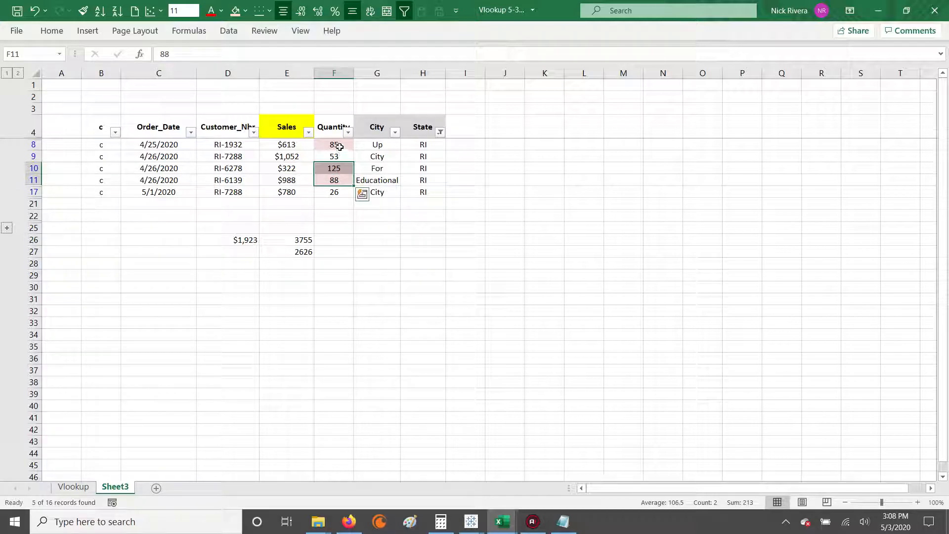
left_click(424, 180)
left_click(241, 242)
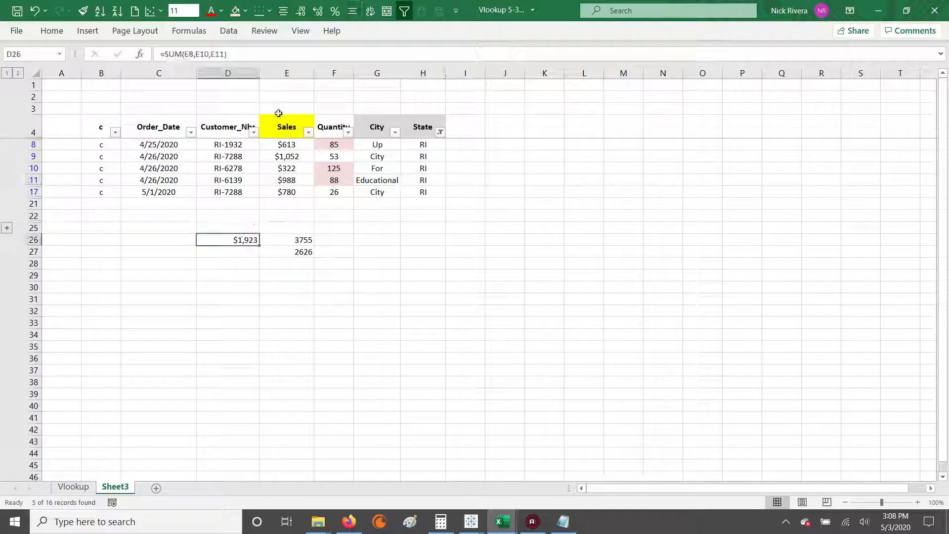
key("F2")
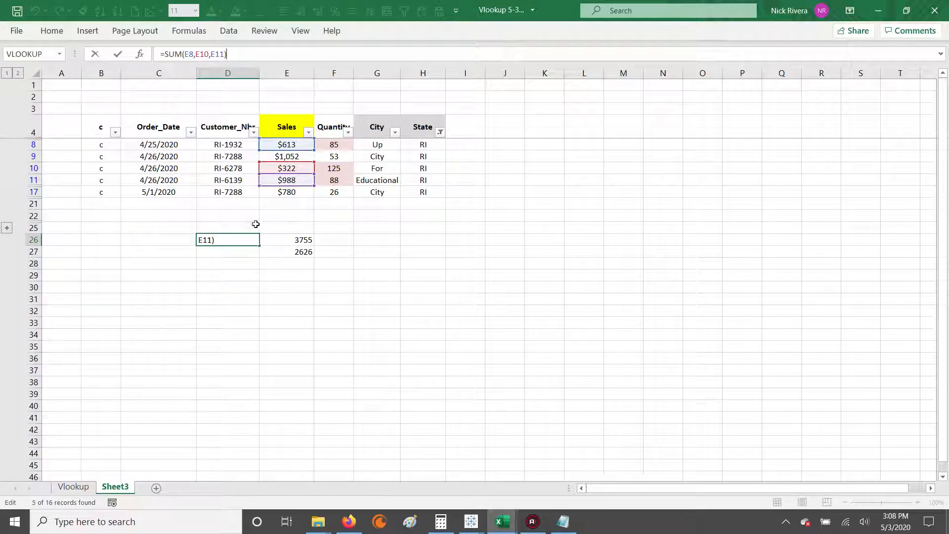
key("Escape")
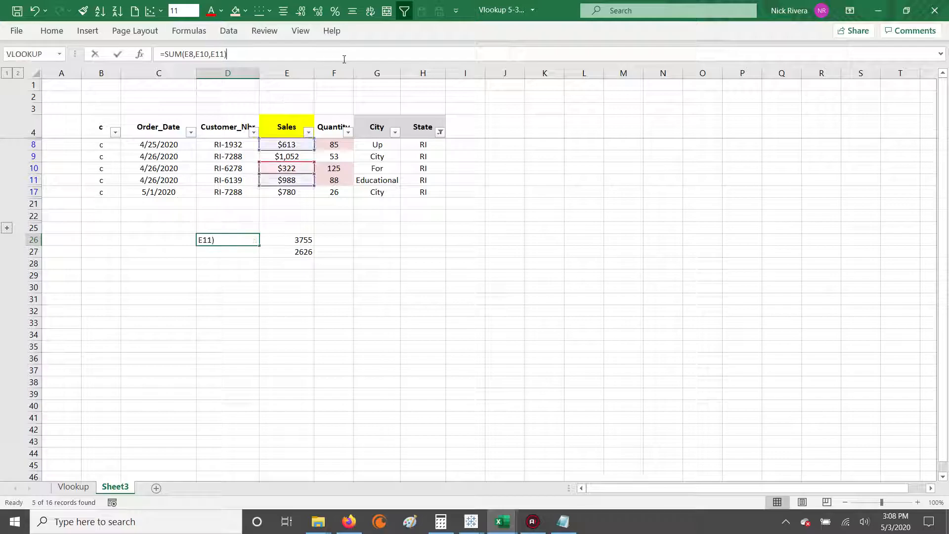
Step: Reset the State filter to include all states
left_click(440, 132)
left_click(339, 262)
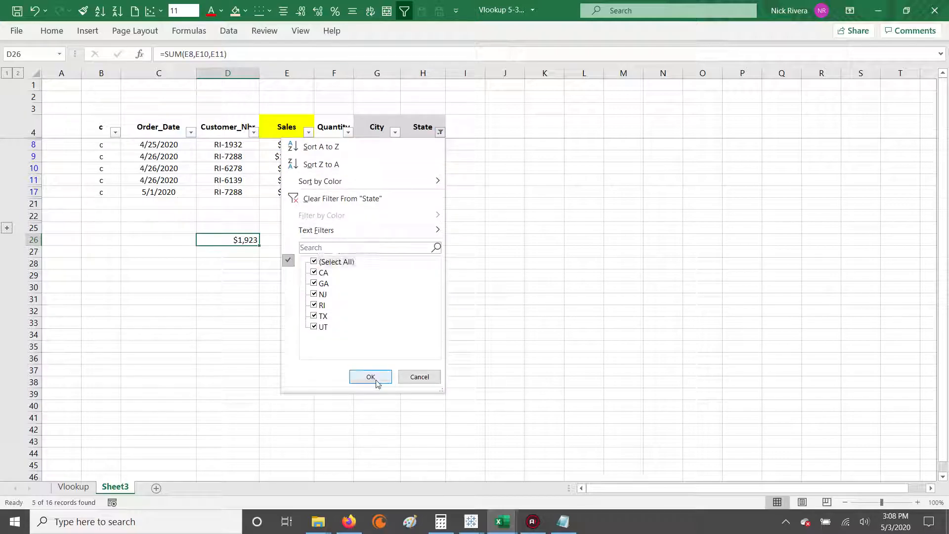
left_click(371, 378)
Step: Start a SUMIFS formula in E29 with sum range E5:E20 and first criterion "RI" on the State range H5:H20
left_click(298, 407)
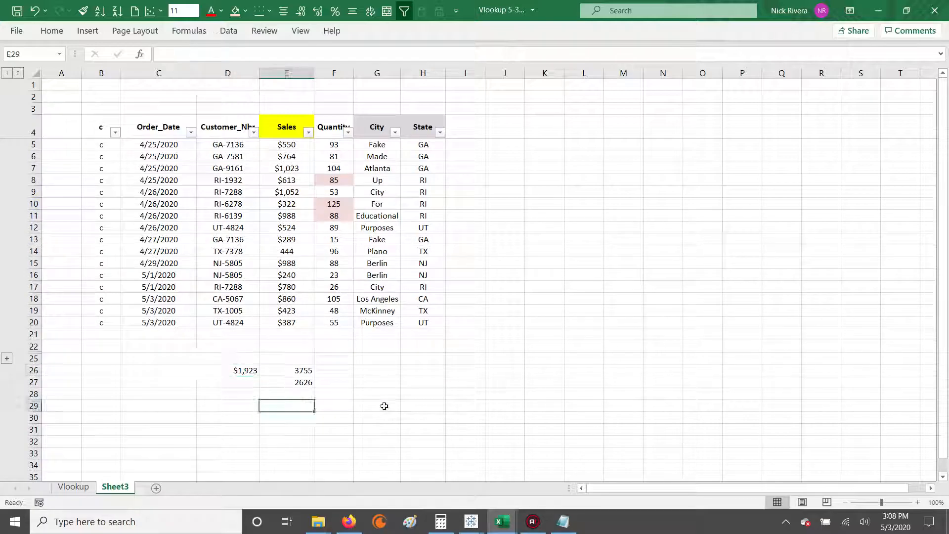
type("=sumifs")
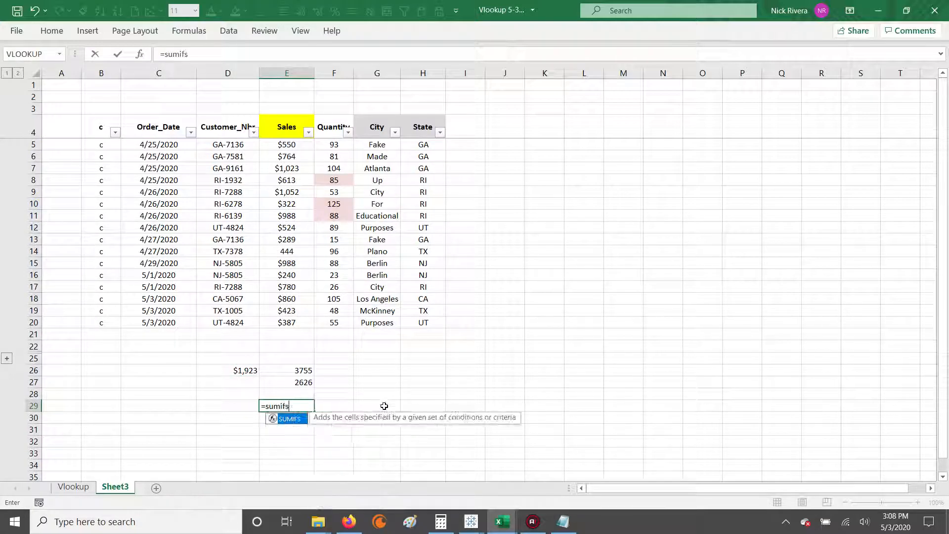
type("(")
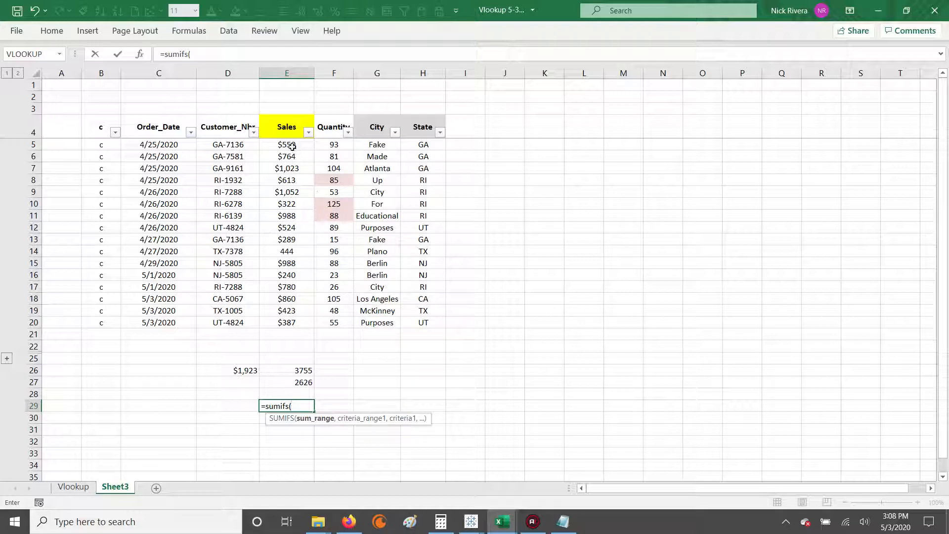
left_click_drag(290, 144, 288, 324)
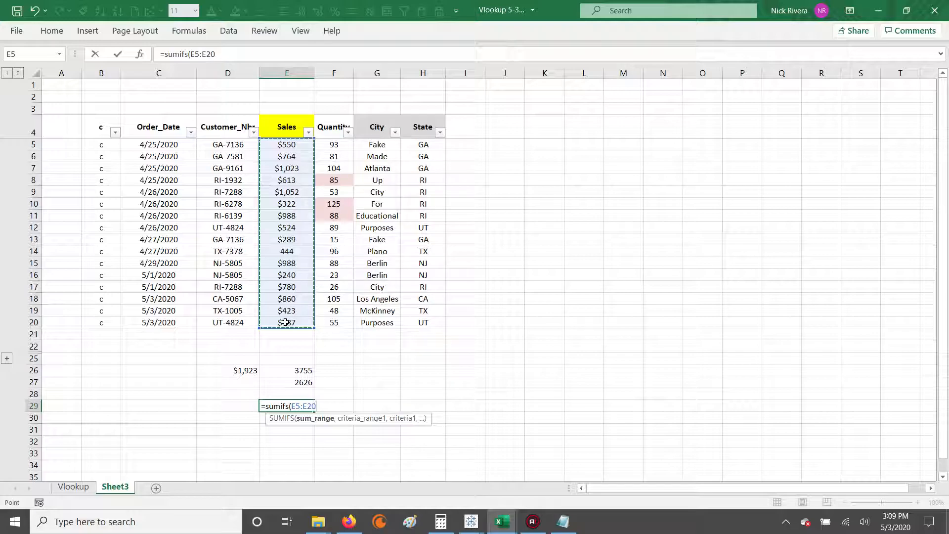
type(",")
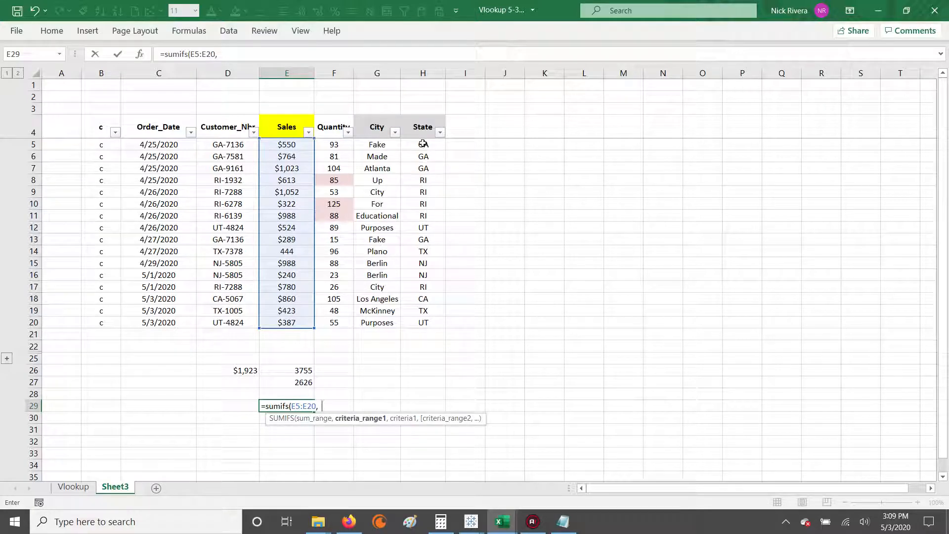
left_click_drag(424, 144, 418, 325)
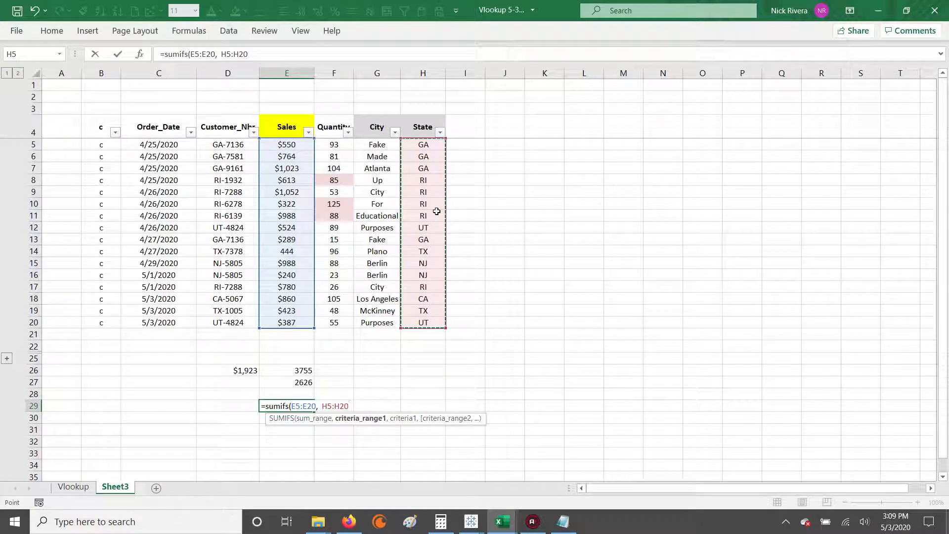
type(", \"RI")
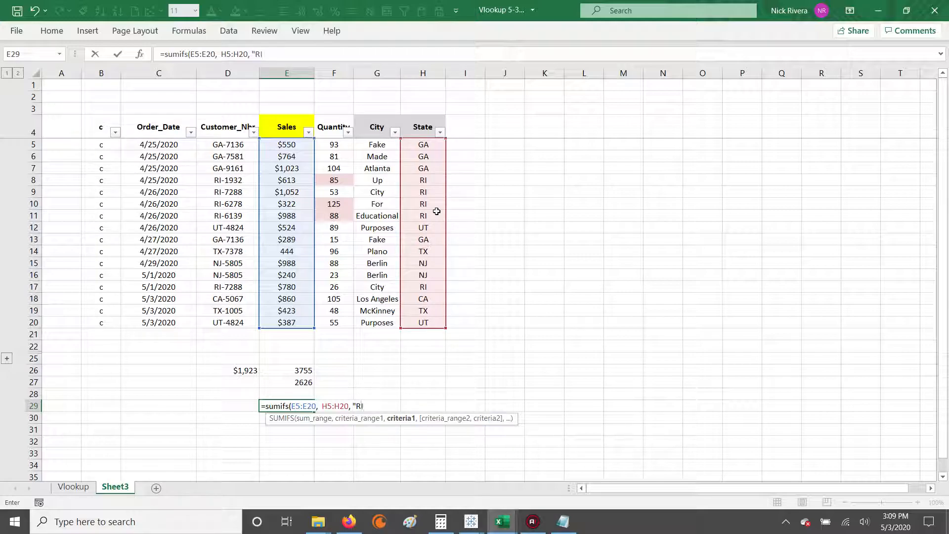
type("\",")
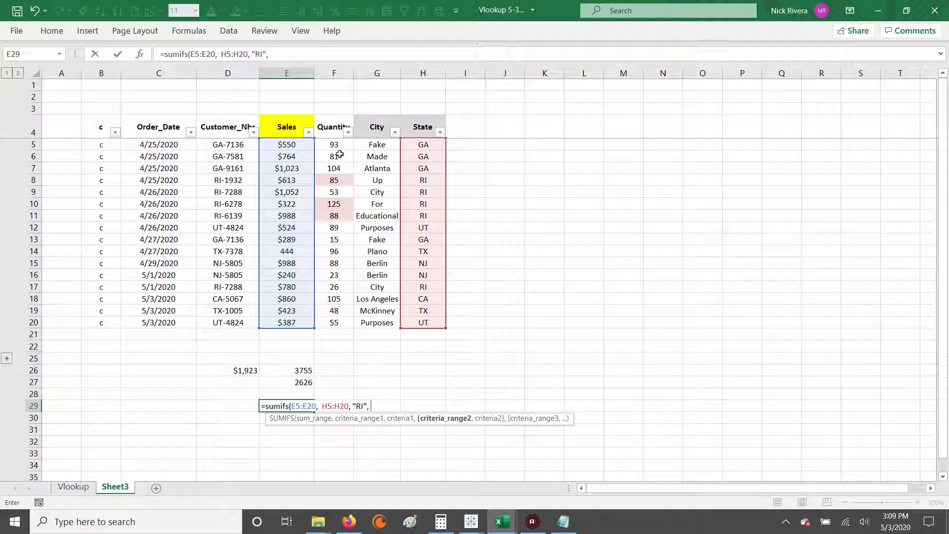
Step: Complete E29's SUMIFS with the Quantity range F5:F20 and the criterion ">60", and check the entered formula
left_click_drag(338, 143, 339, 312)
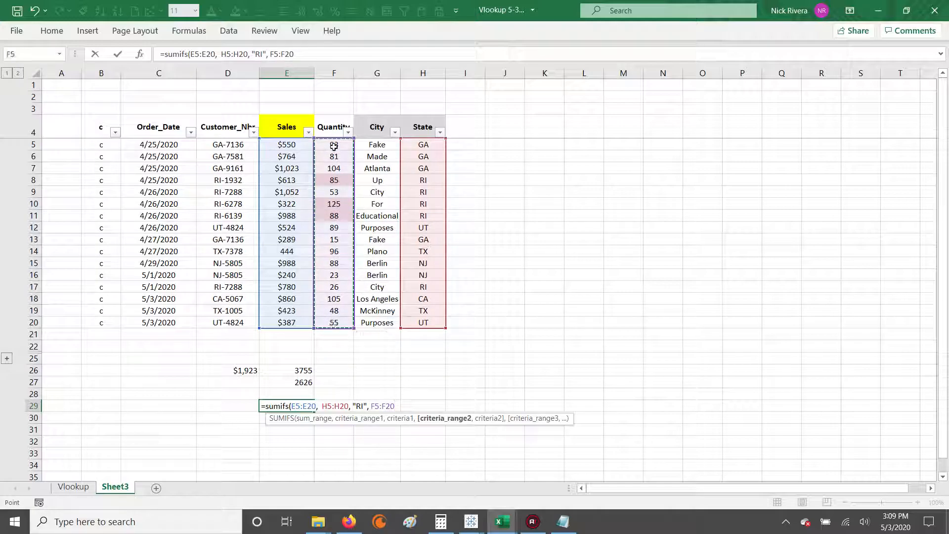
type(", ")
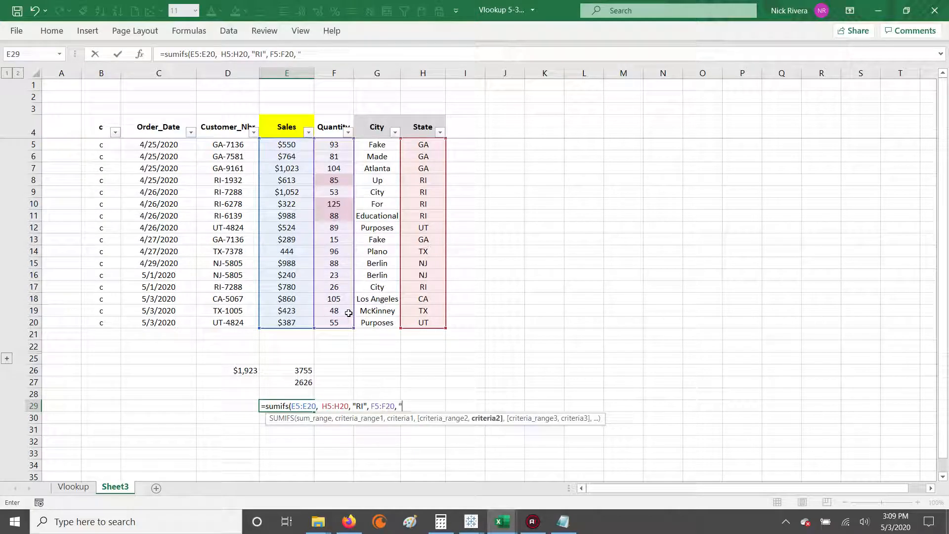
type("\">60")
type(")")
key("Left")
key("BackSpace")
key("Right")
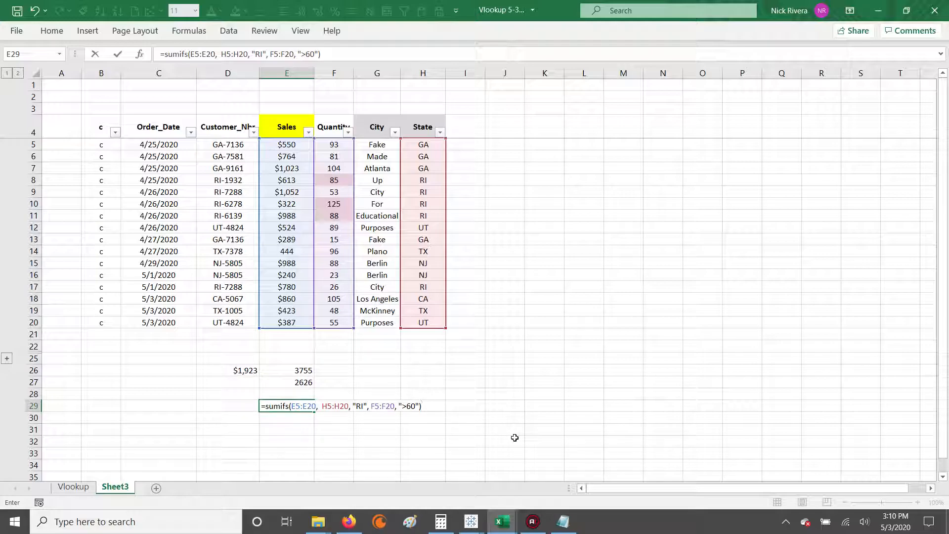
key("Return")
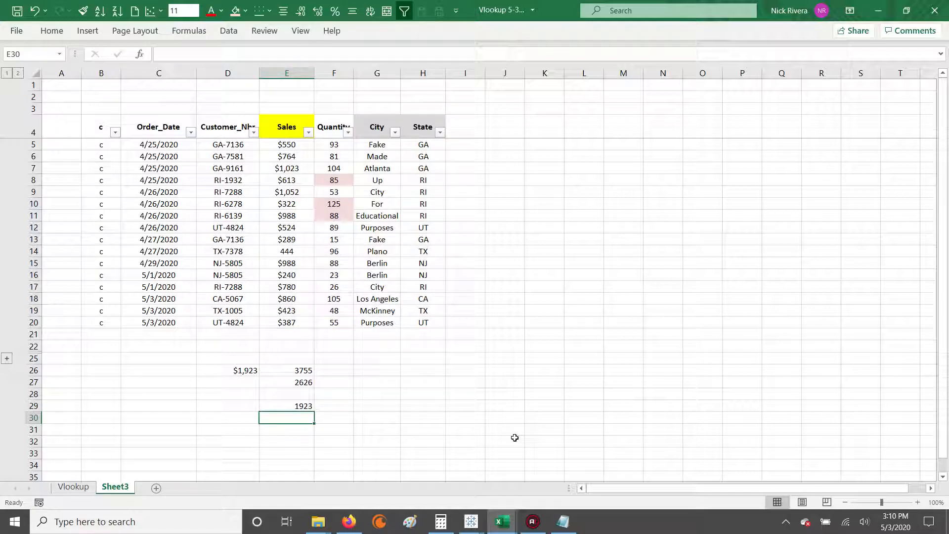
key("Up")
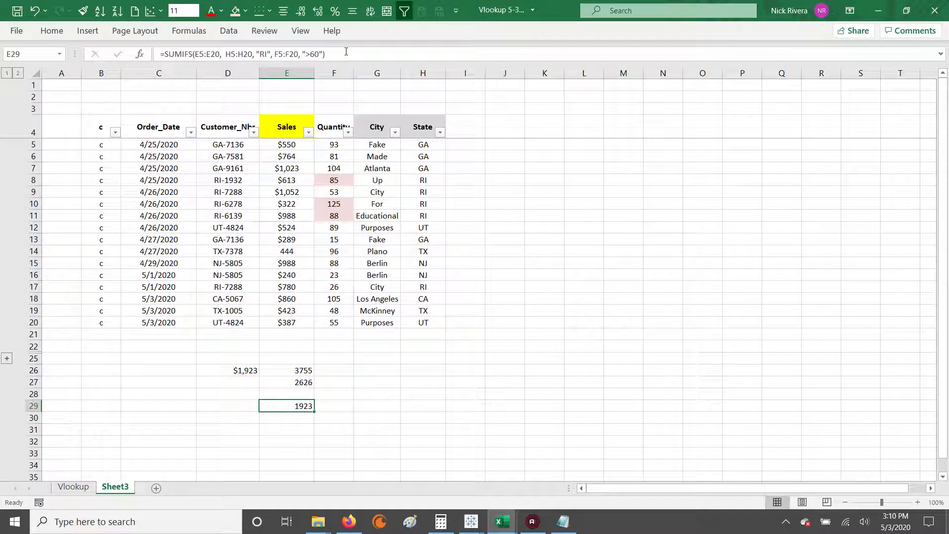
left_click(347, 52)
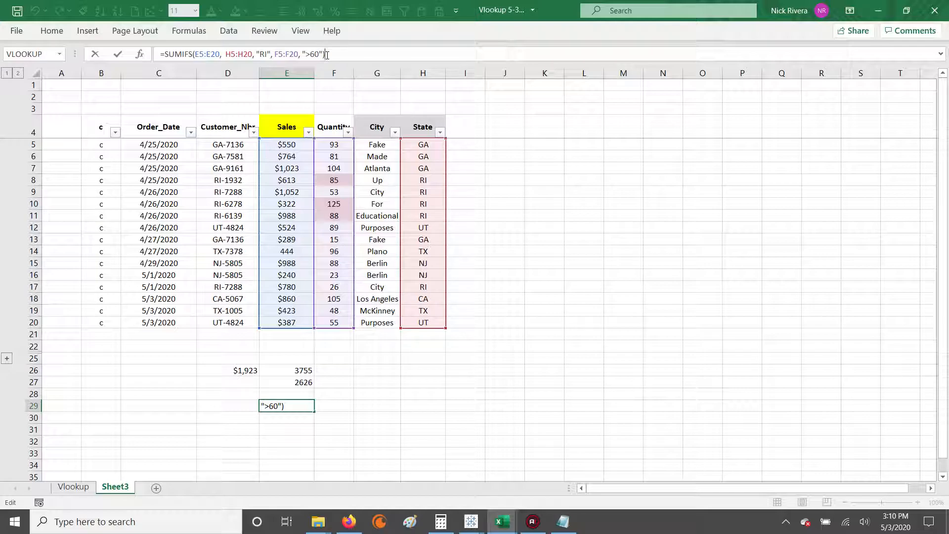
key("Return")
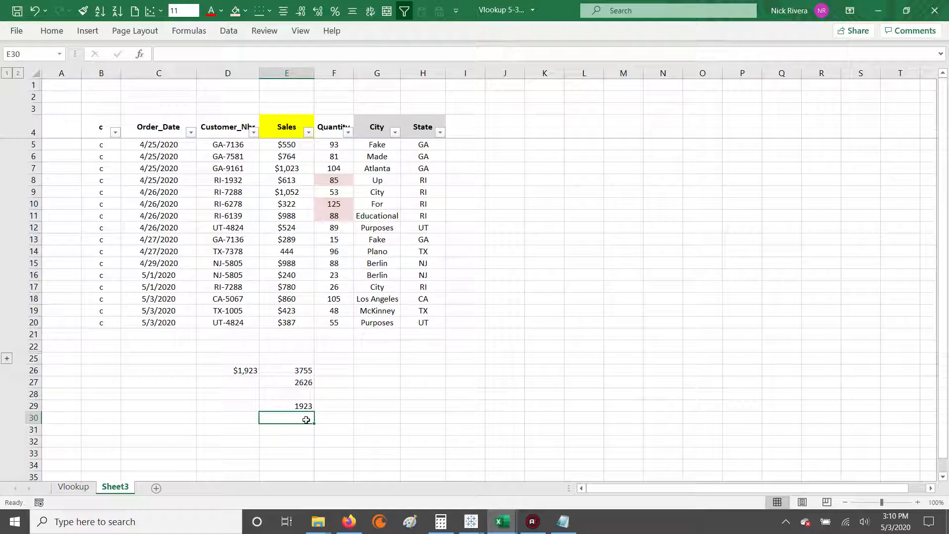
key("Up")
key("Left")
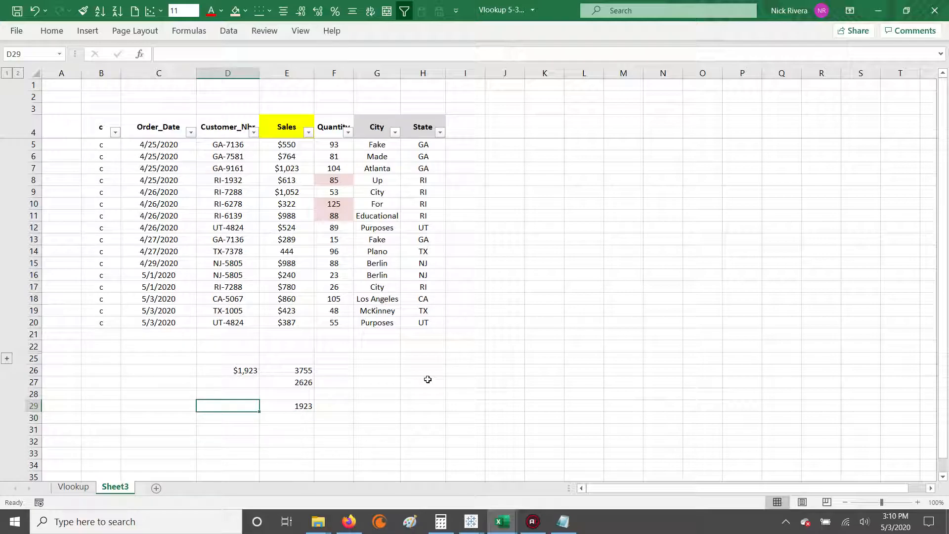
key("Up")
key("Up")
type("=")
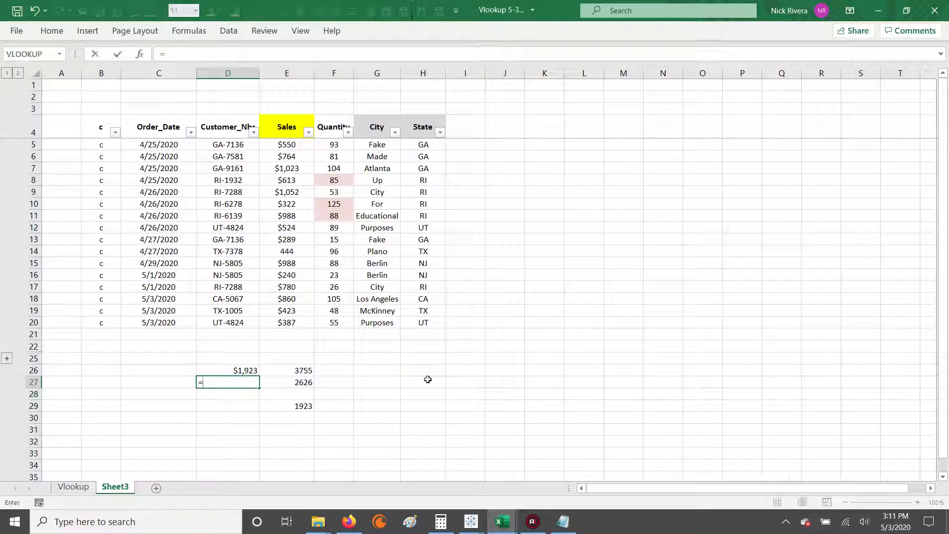
key("Escape")
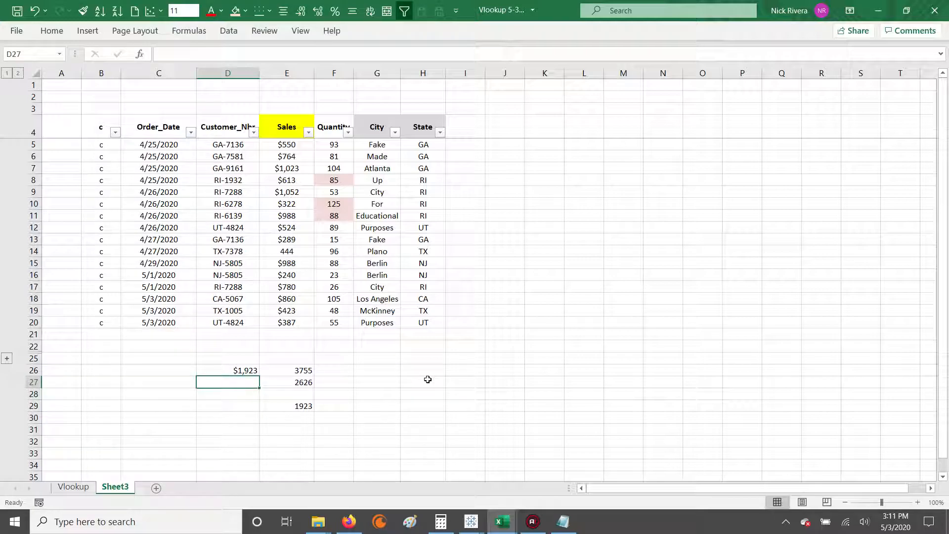
Step: Enter =E26-D26 in D27 to calculate the remaining RI sales, and check D26 and D27 together
key("Up")
key("Right")
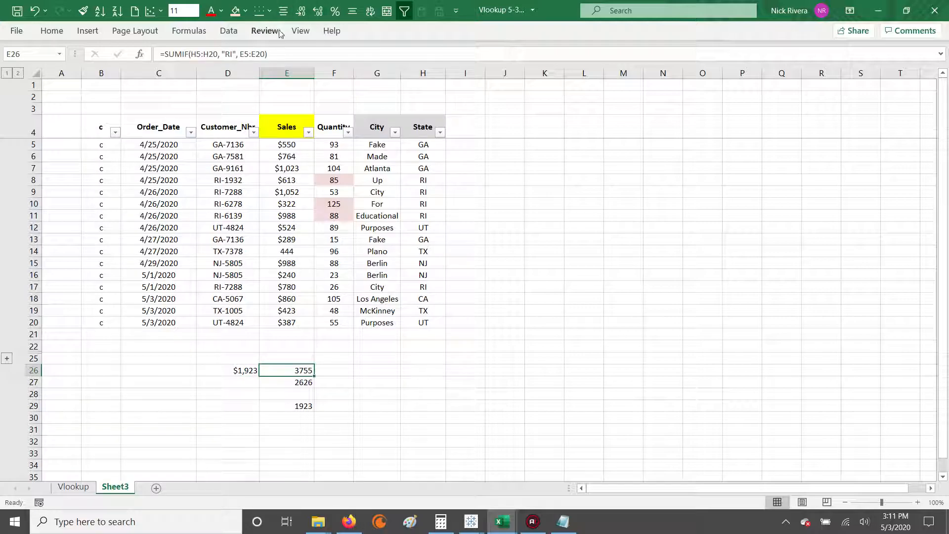
key("Left")
key("Down")
type("=")
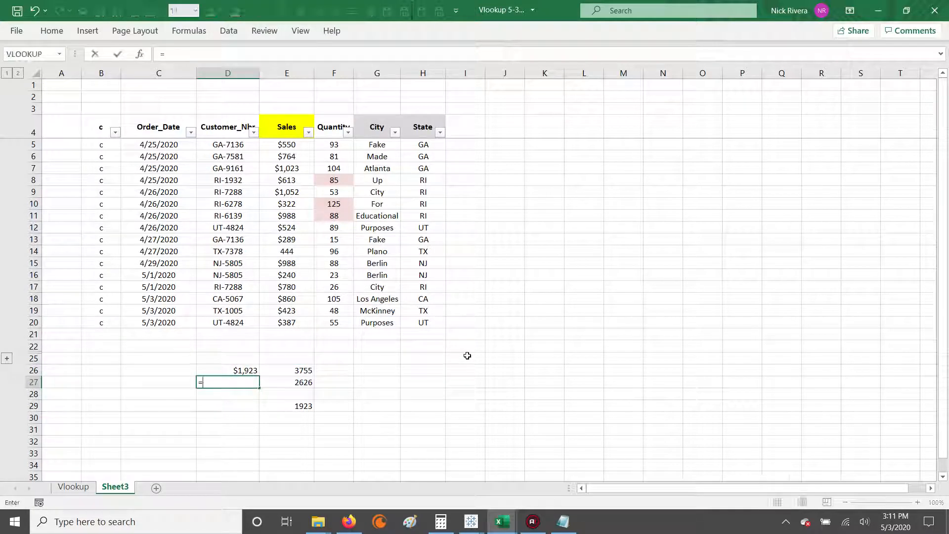
left_click(292, 372)
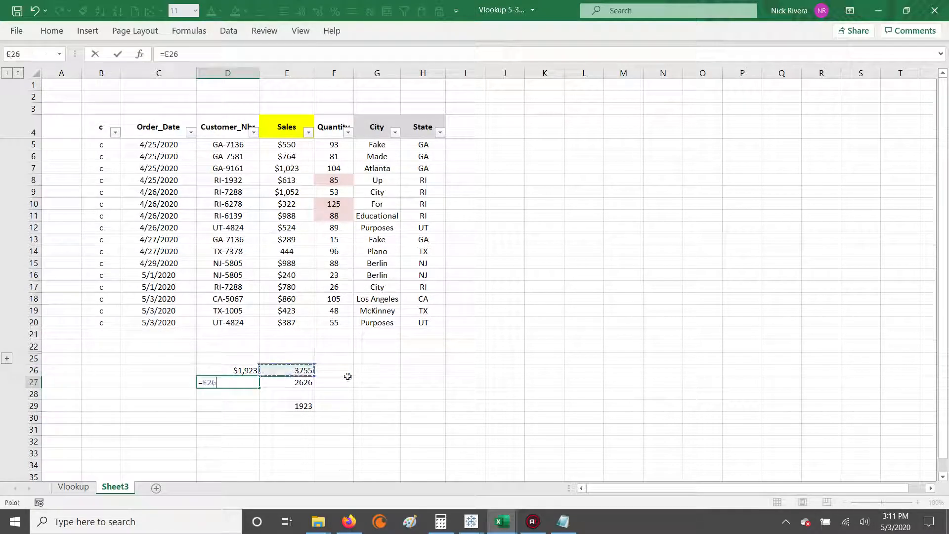
type("-")
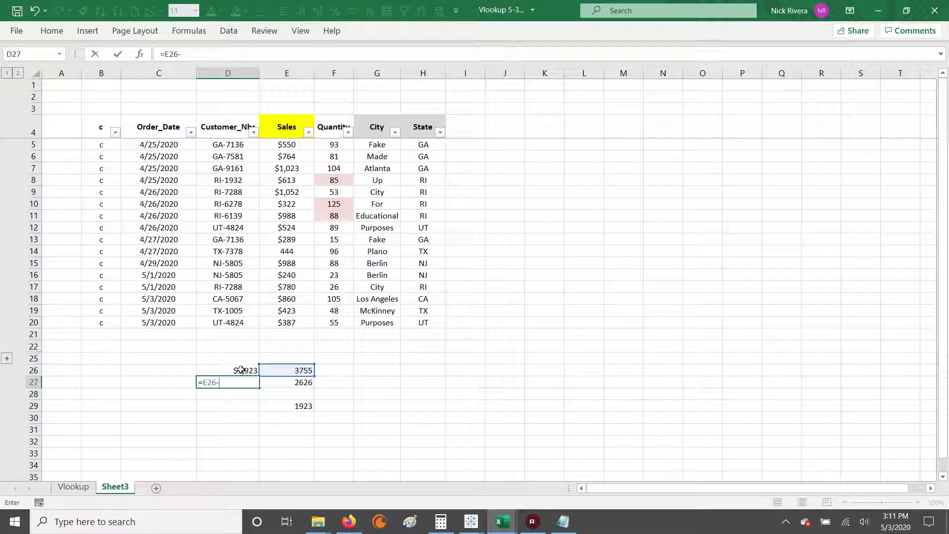
left_click(241, 370)
key("Return")
key("Up")
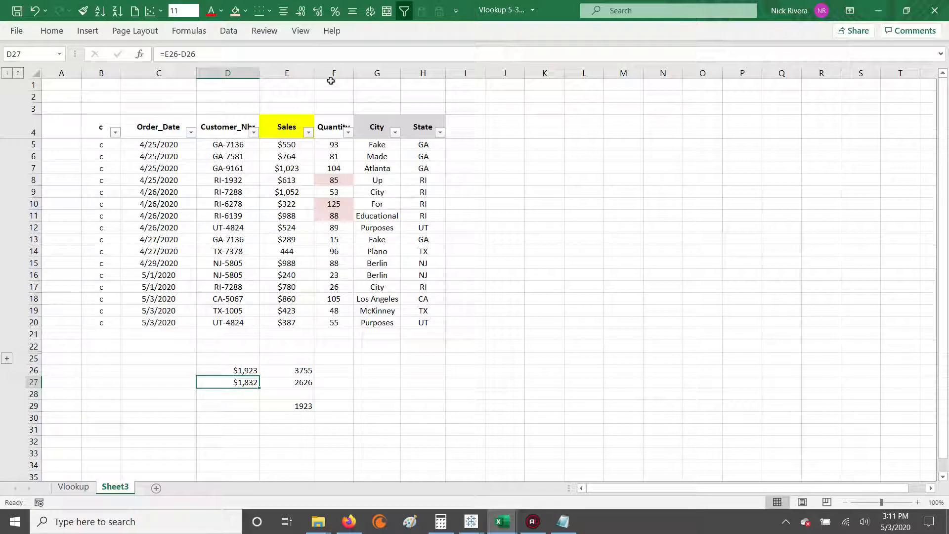
left_click_drag(250, 371, 250, 382)
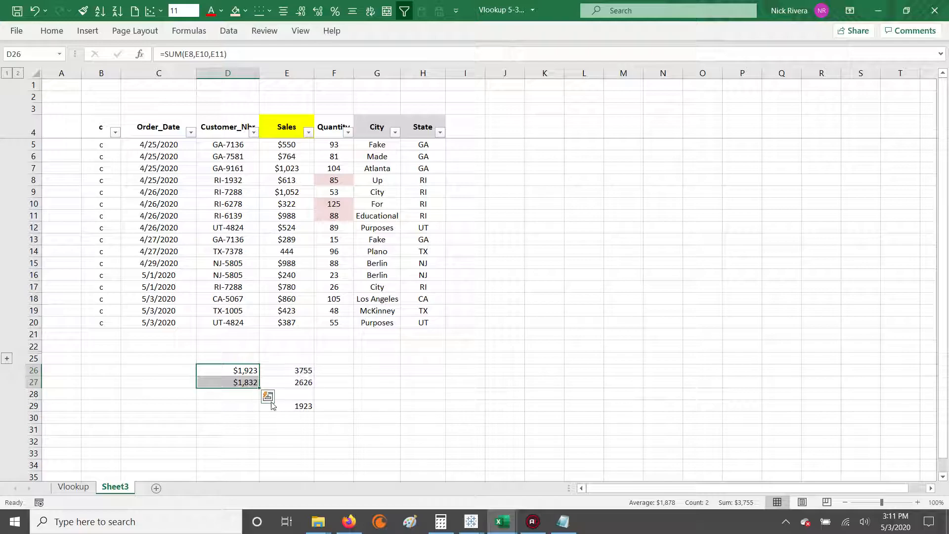
Step: Start a second SUMIFS formula in E30 with sum range E5:E20 and criterion "RI" on H5:H20
left_click(283, 419)
type("=su")
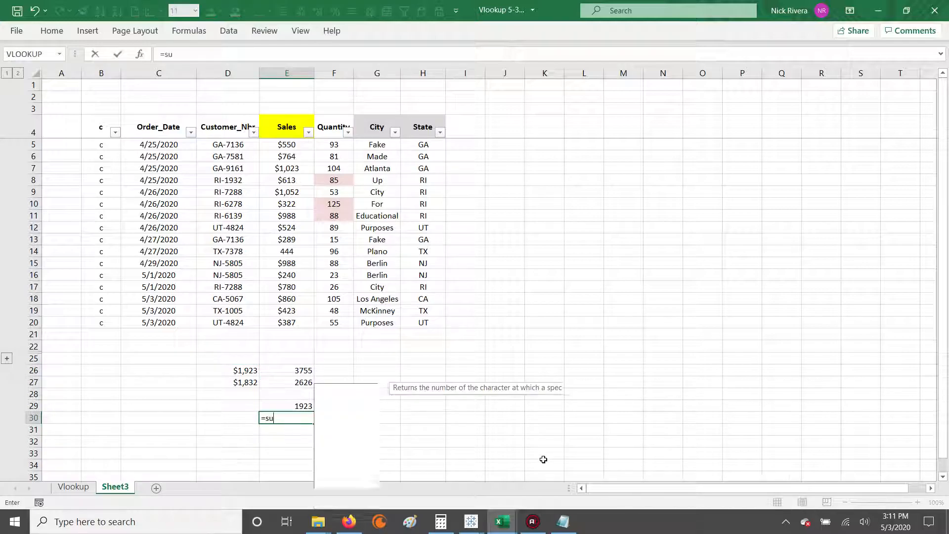
type("mifs(")
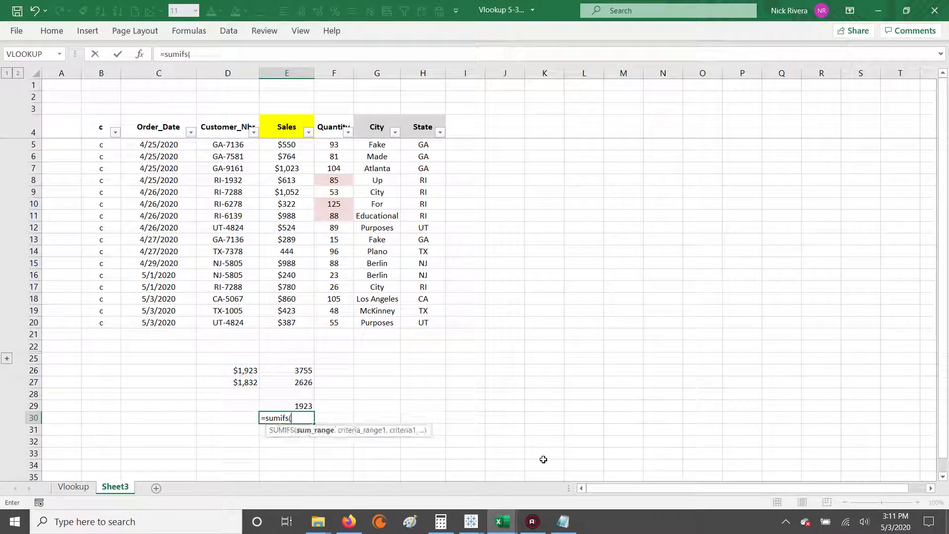
left_click_drag(286, 145, 276, 324)
type(",")
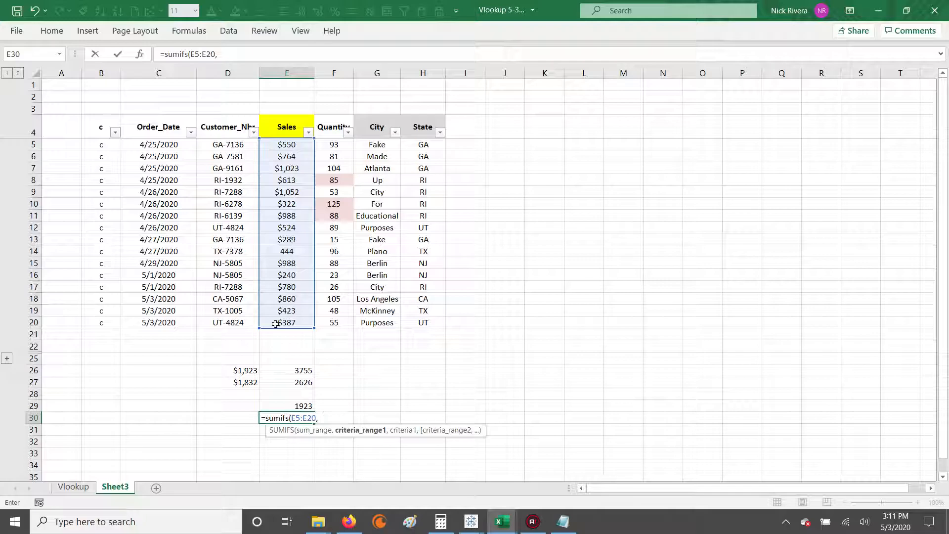
left_click_drag(421, 144, 420, 322)
type(", \"")
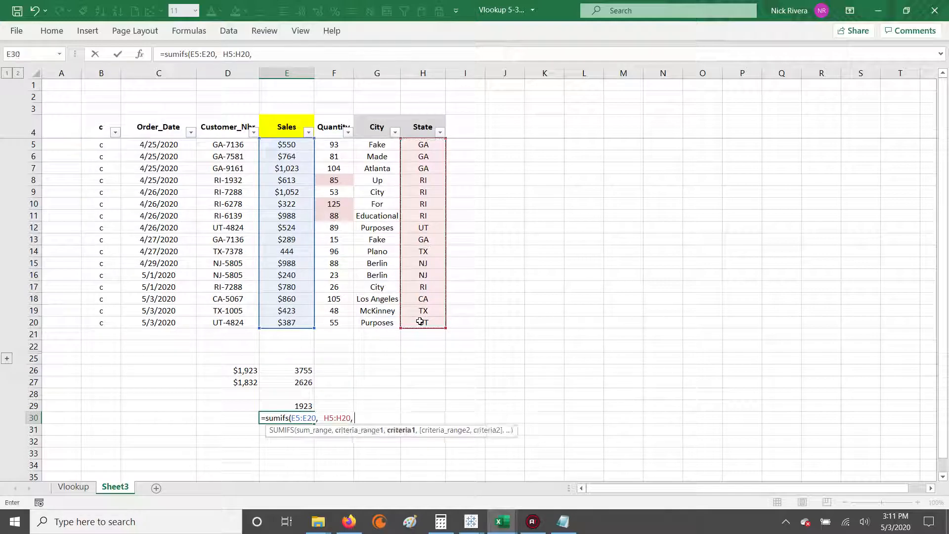
type("RI\",")
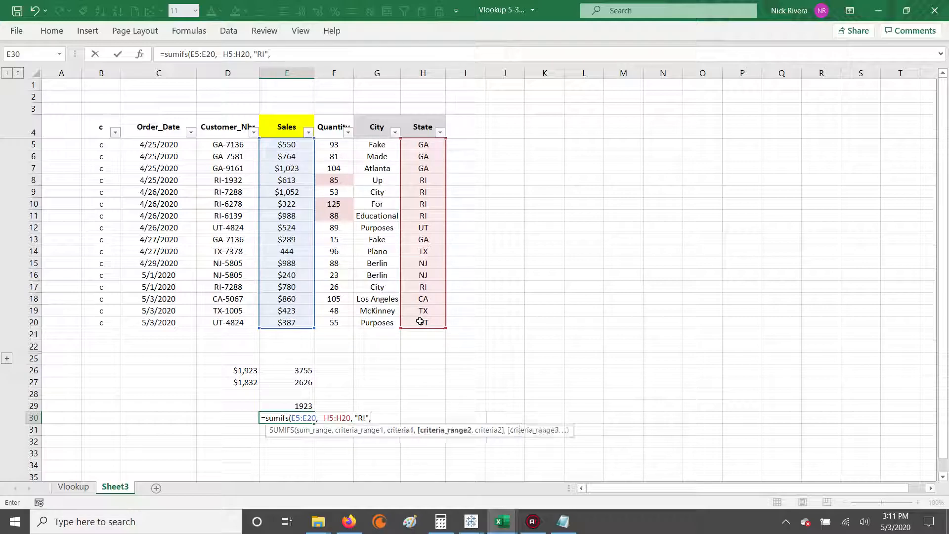
Step: Complete E30's SUMIFS with the Quantity range F5:F20 and the criterion "<60"
left_click_drag(332, 144, 336, 324)
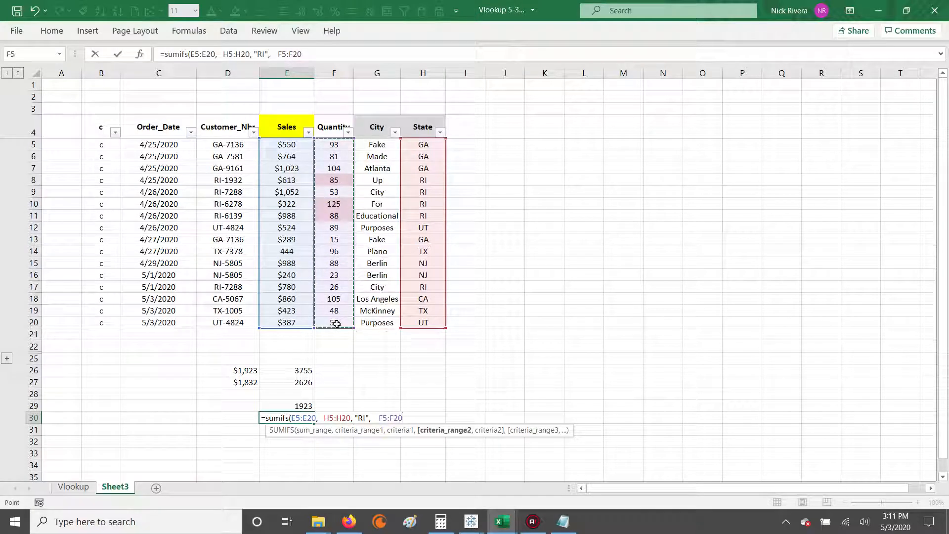
type(", ")
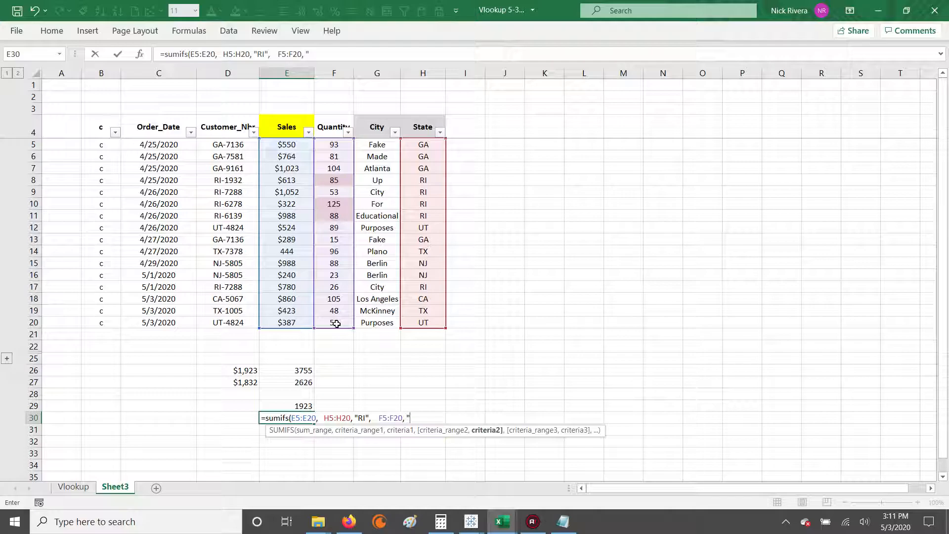
type("\"<60\")")
key("Return")
key("Up")
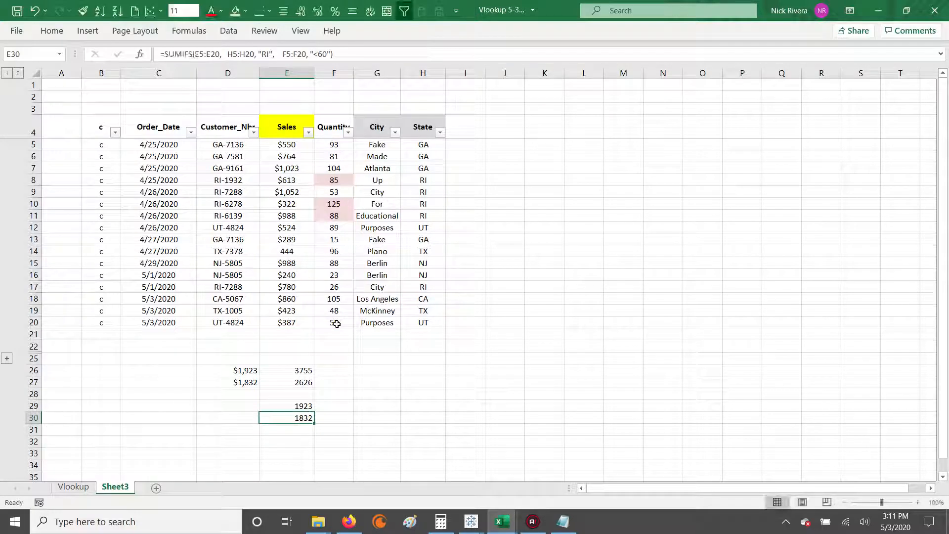
left_click(390, 59)
key("Return")
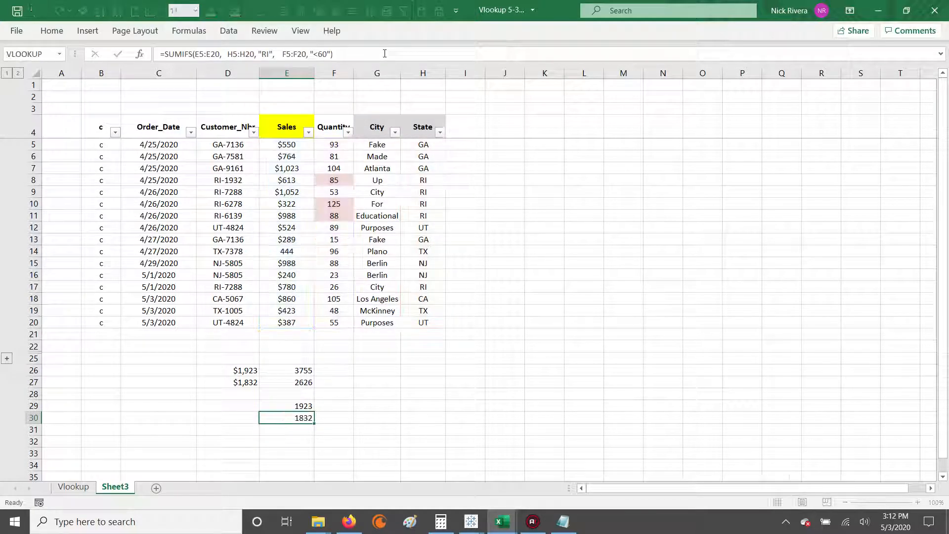
Step: Enter =SUM(E29:E30) in E31 to total both SUMIFS results, and review the formulas in E29 and E30
type("=sum(")
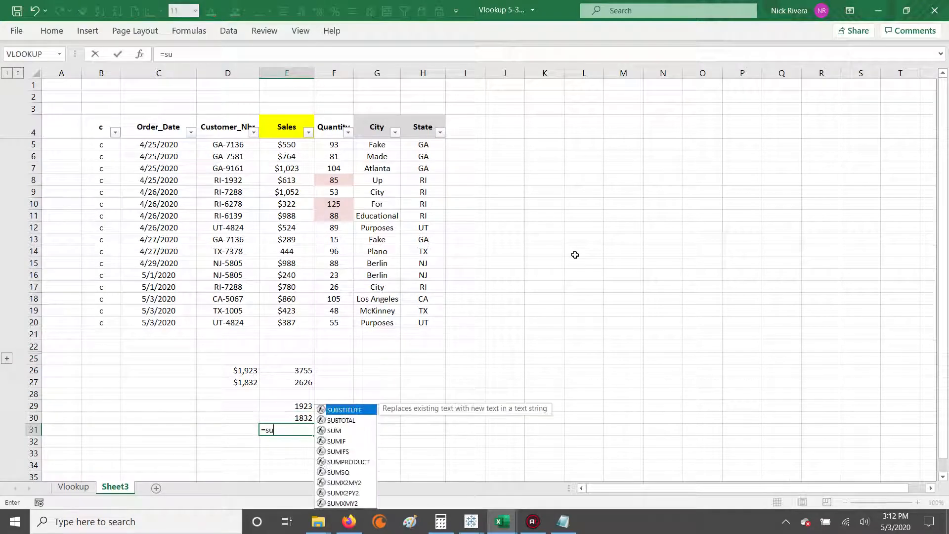
key("Up")
key("shift+Up")
type(")")
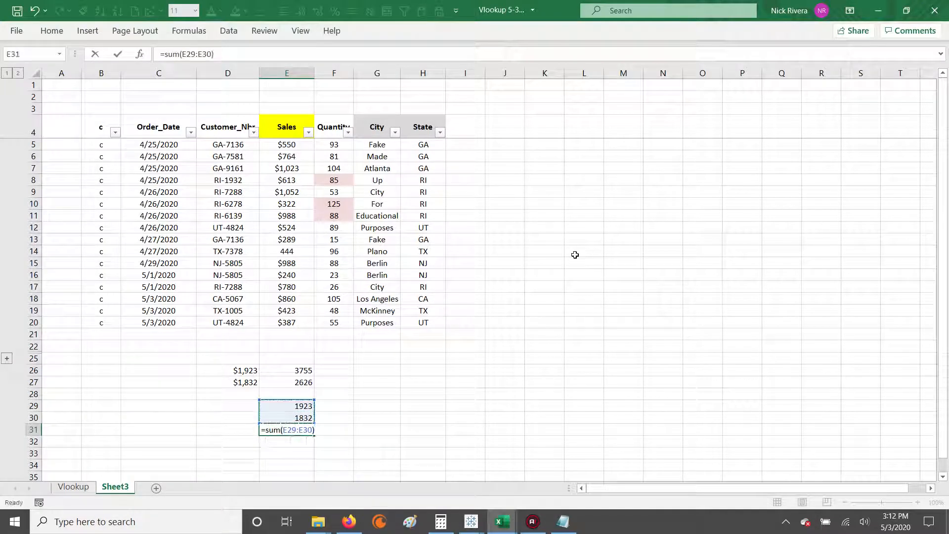
key("Return")
key("Up")
key("Up")
key("Up")
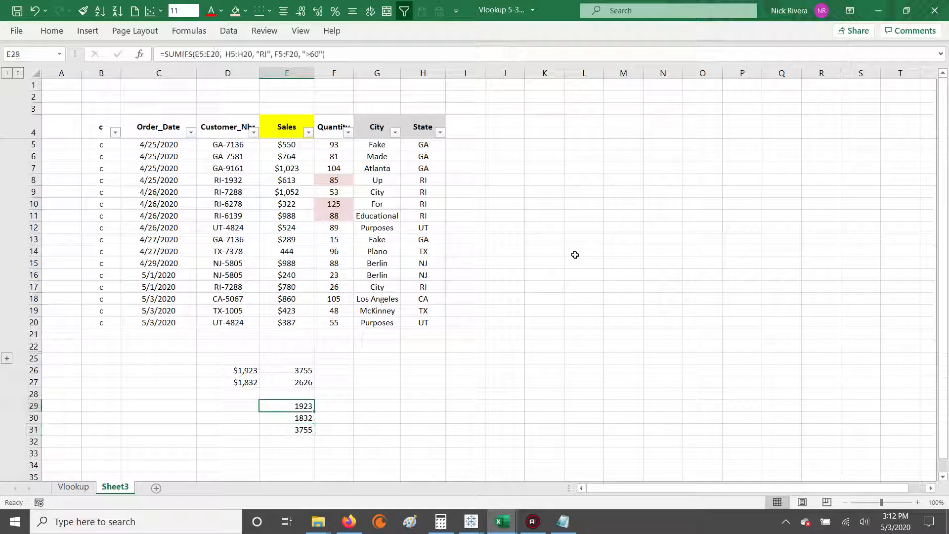
key("Down")
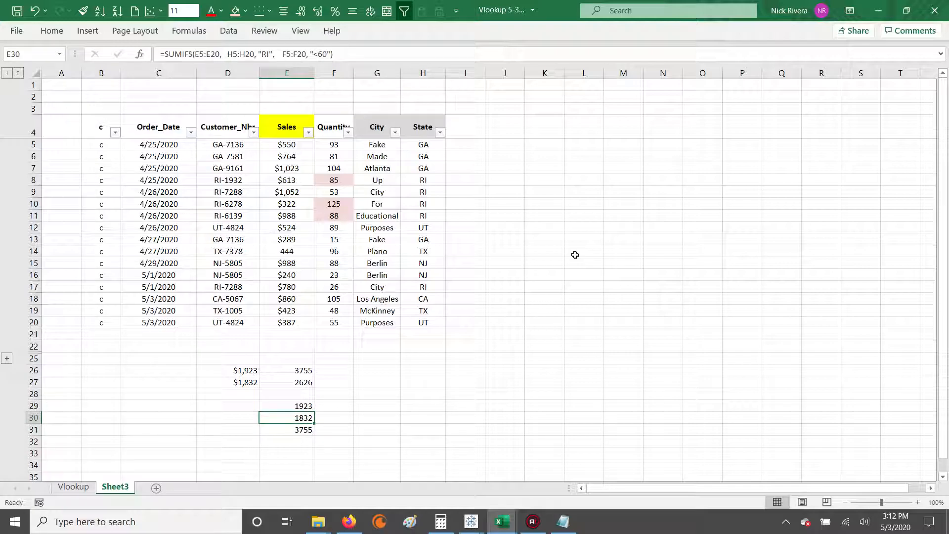